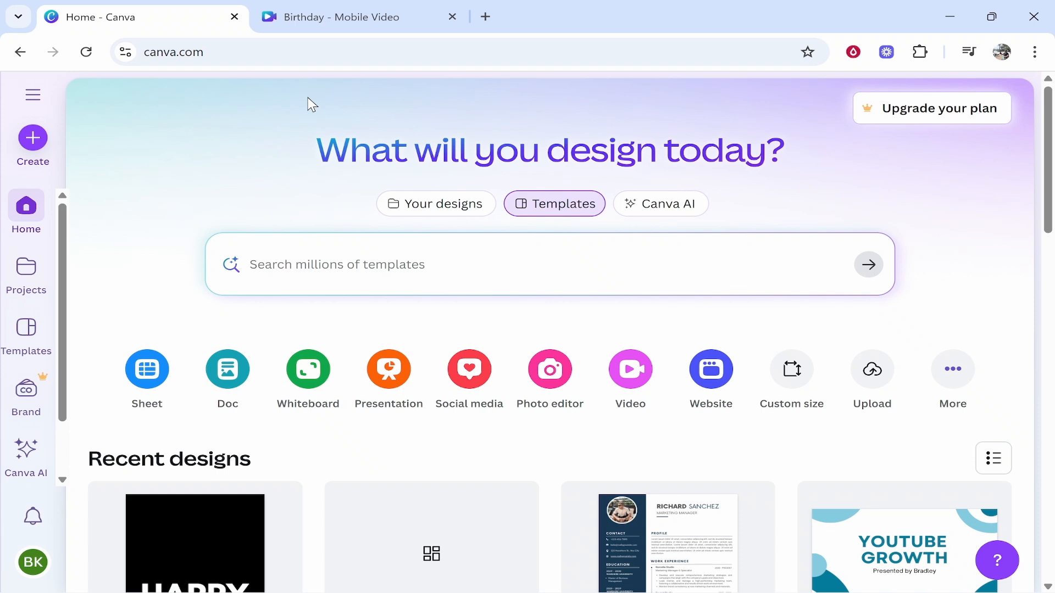
From the home page, open Create a design and choose the Videos category.
left_click(34, 142)
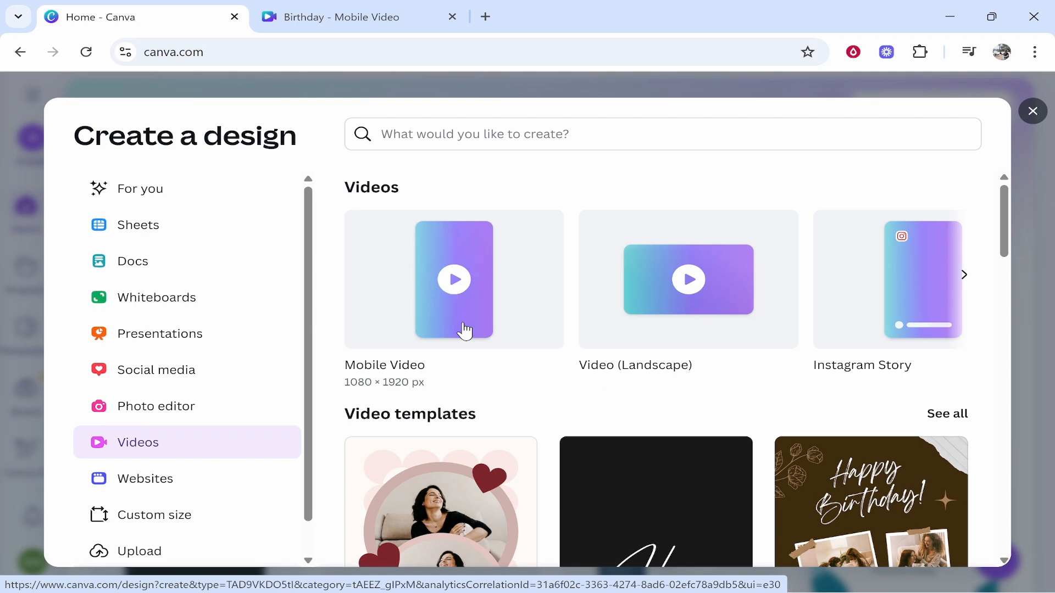
Start a blank 1080×1920 Mobile Video design and search templates for 'happy birthday'.
left_click(446, 268)
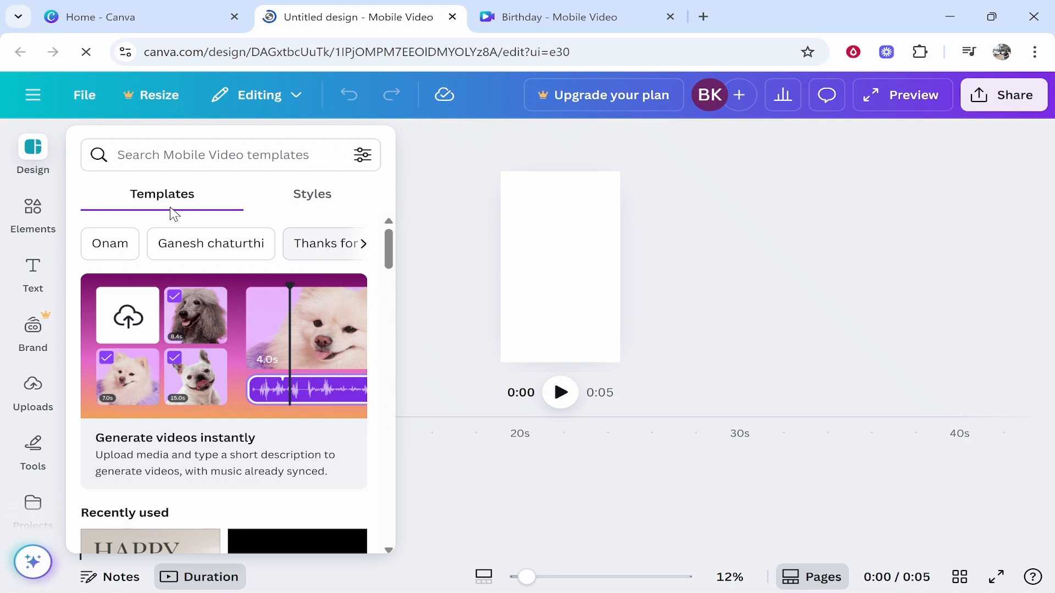
left_click(168, 147)
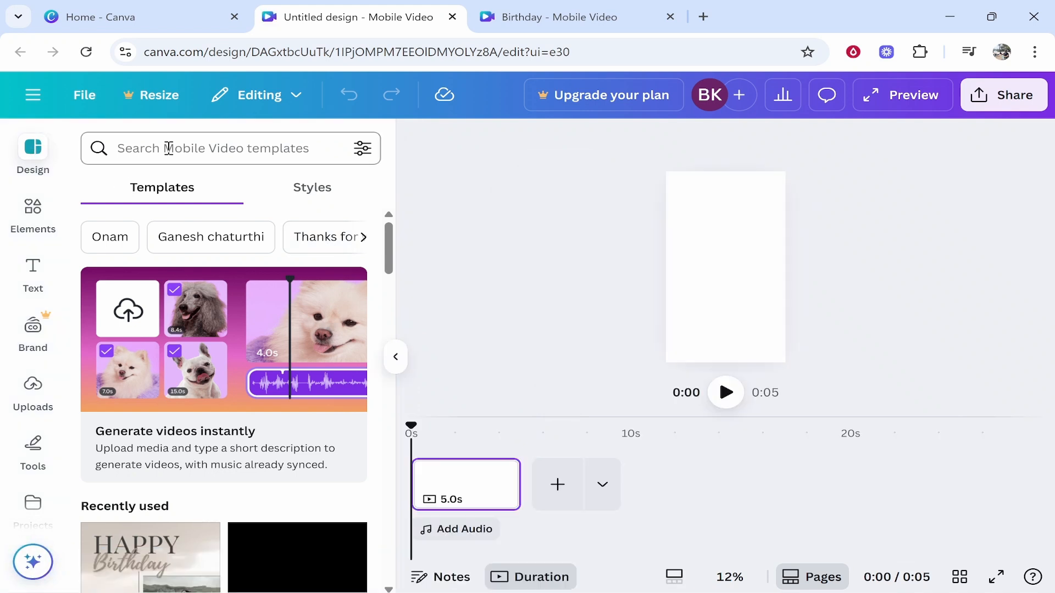
type("happy birt")
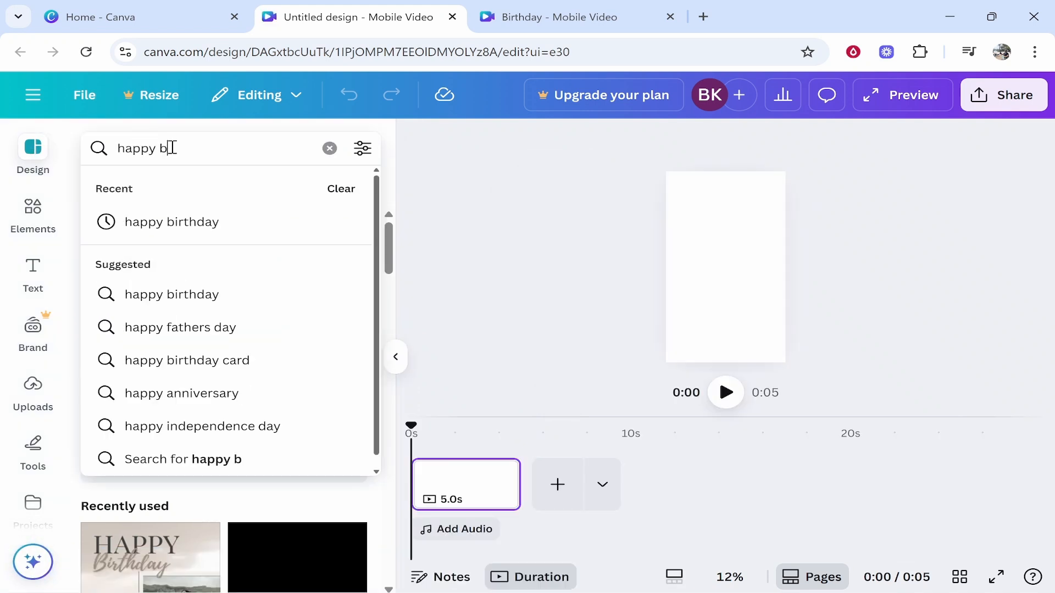
key("Return")
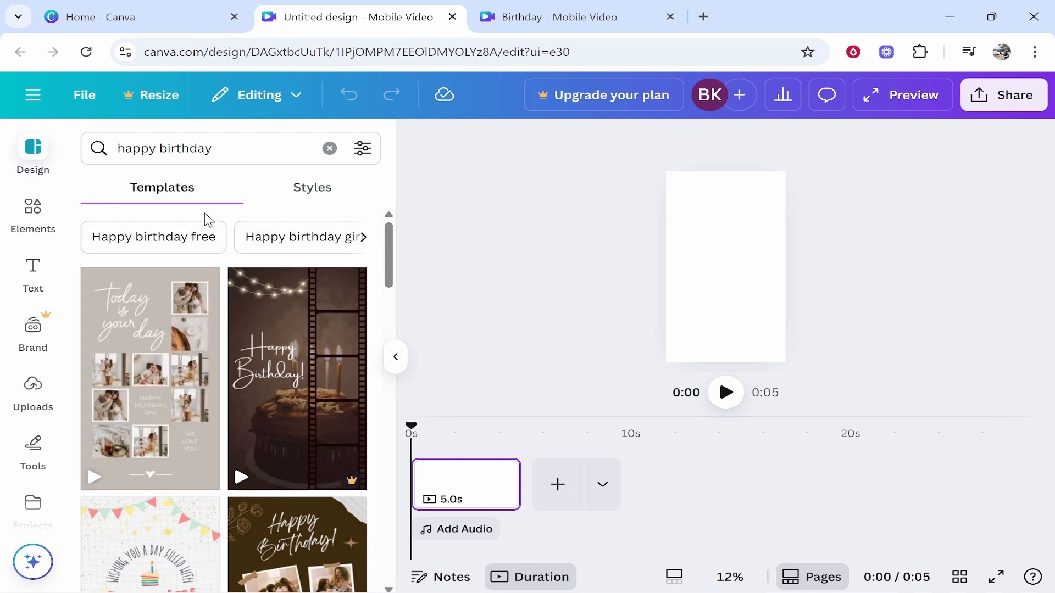
scroll(222, 286, "down", 5)
scroll(236, 335, "up", 5)
scroll(273, 314, "down", 3)
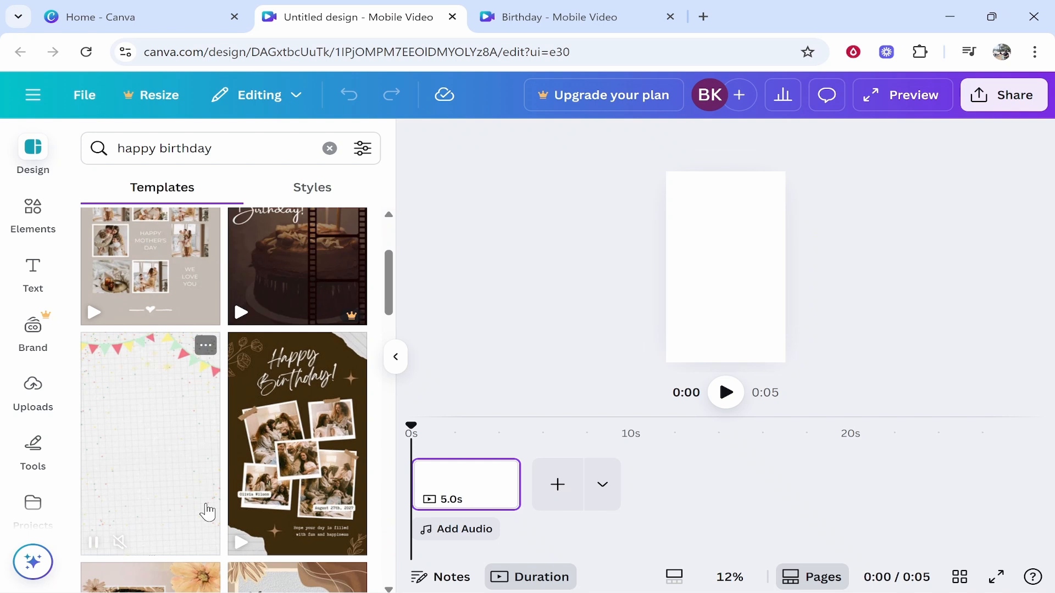
scroll(207, 512, "down", 3)
scroll(231, 385, "up", 5)
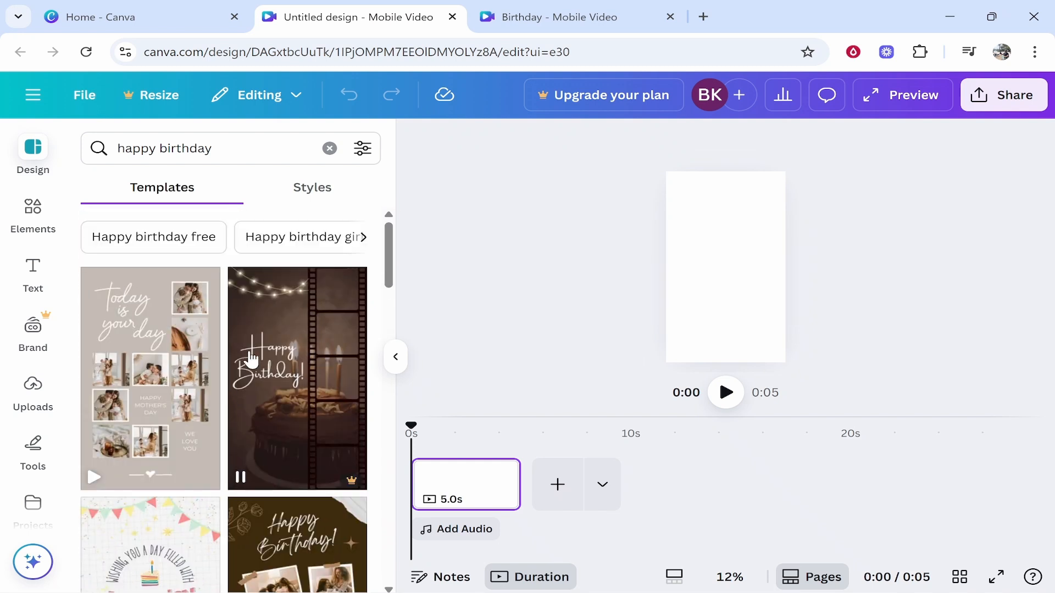
scroll(308, 330, "down", 5)
scroll(297, 406, "up", 5)
Switch to the Styles suggestions and filter them by the Happy mood.
left_click(326, 197)
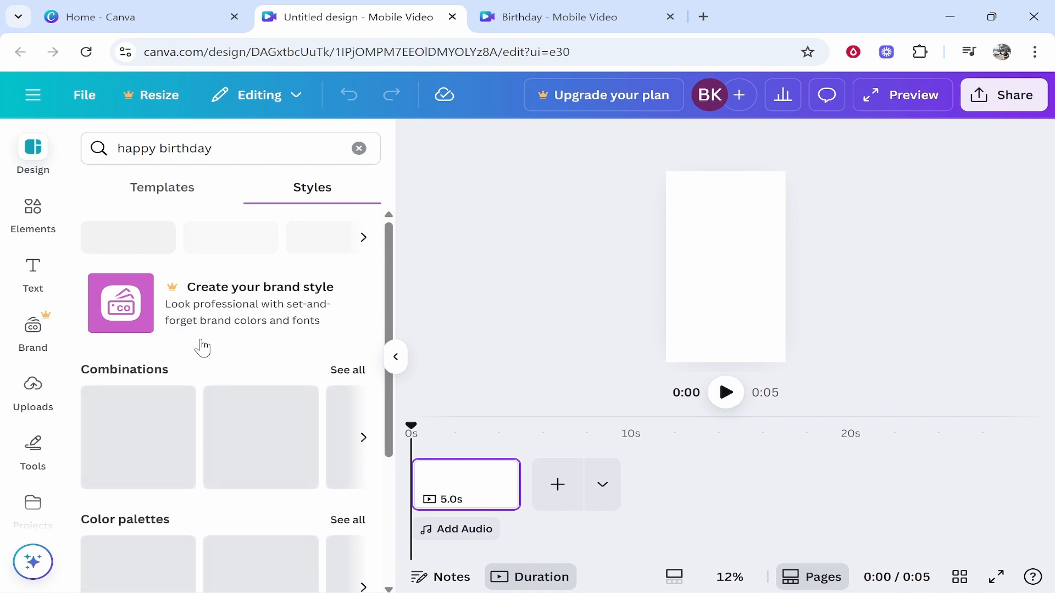
scroll(187, 335, "down", 2)
scroll(208, 330, "up", 3)
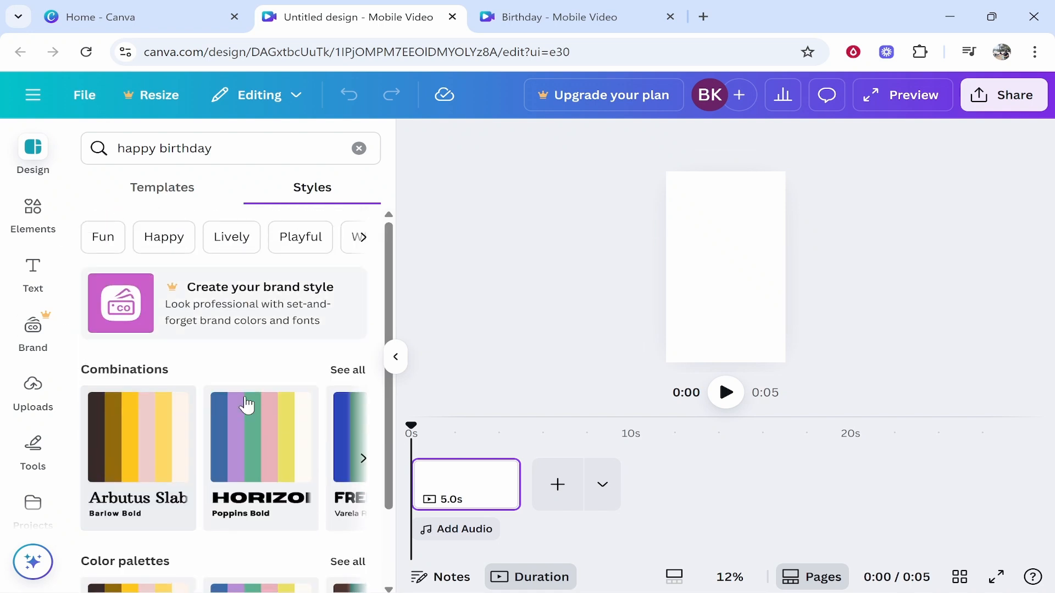
left_click(177, 240)
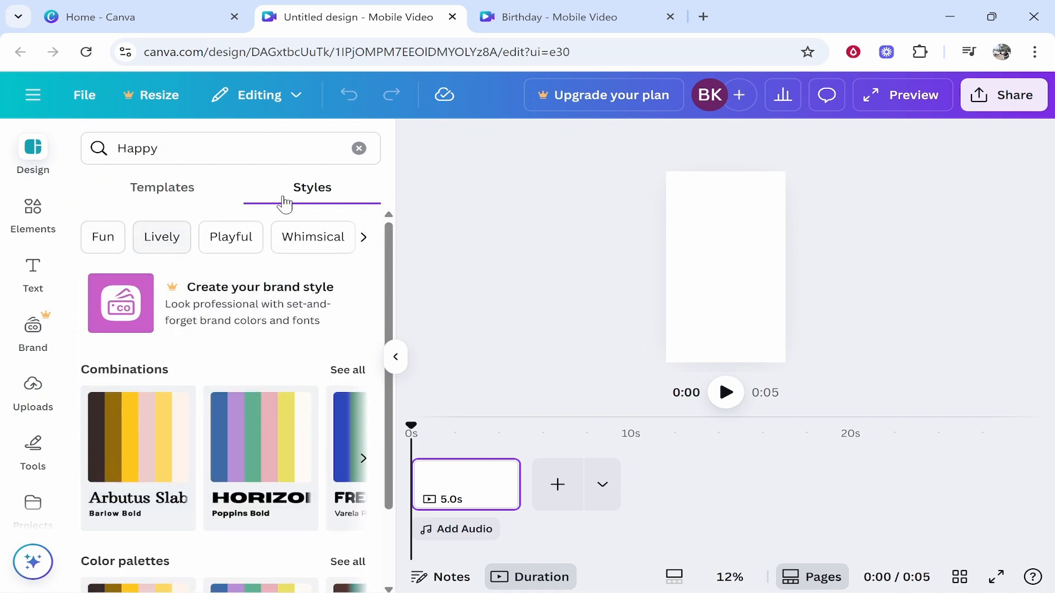
Show the Happy templates and scroll down to the Happy Birthday designs.
left_click(365, 237)
left_click(156, 190)
scroll(242, 363, "down", 8)
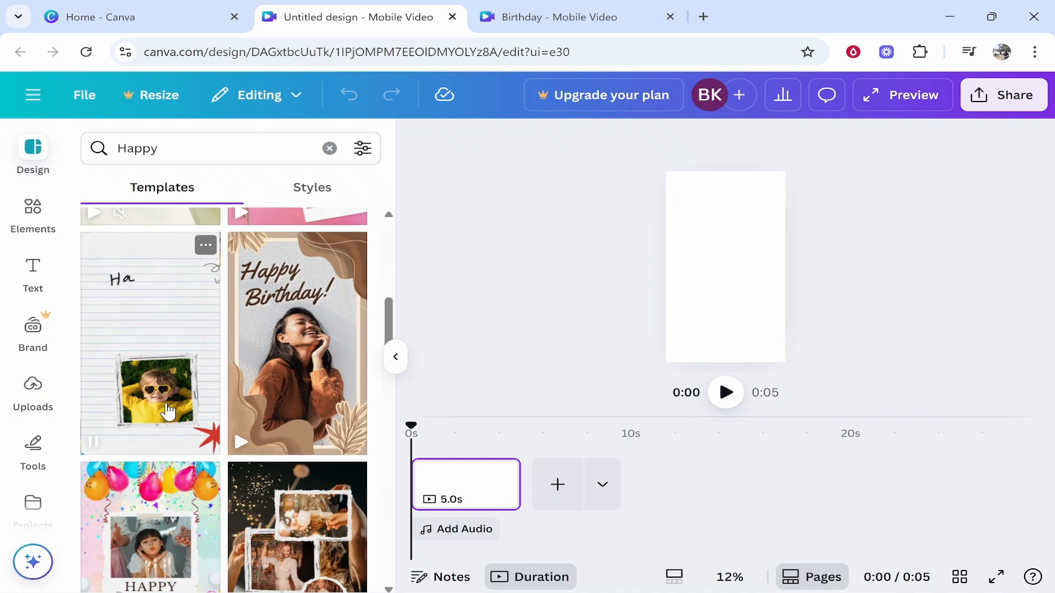
scroll(176, 395, "down", 3)
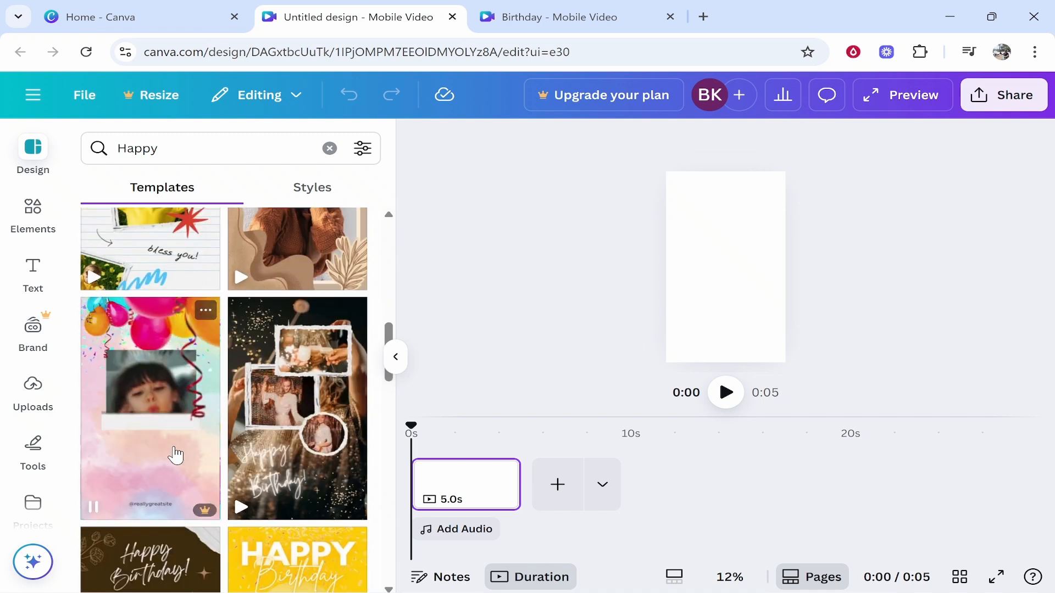
scroll(184, 420, "down", 5)
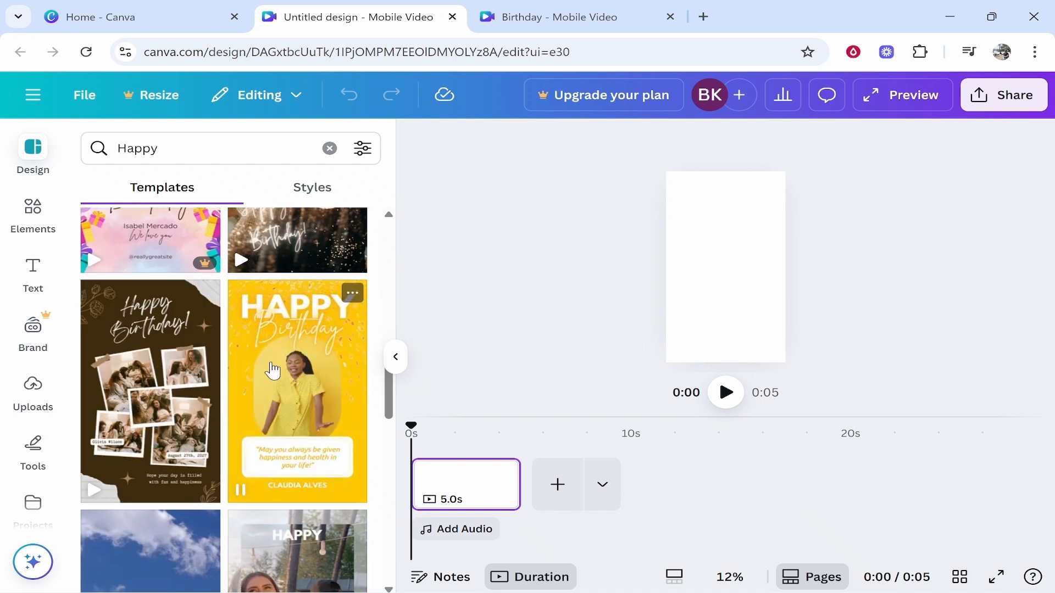
scroll(182, 352, "down", 5)
scroll(209, 427, "up", 4)
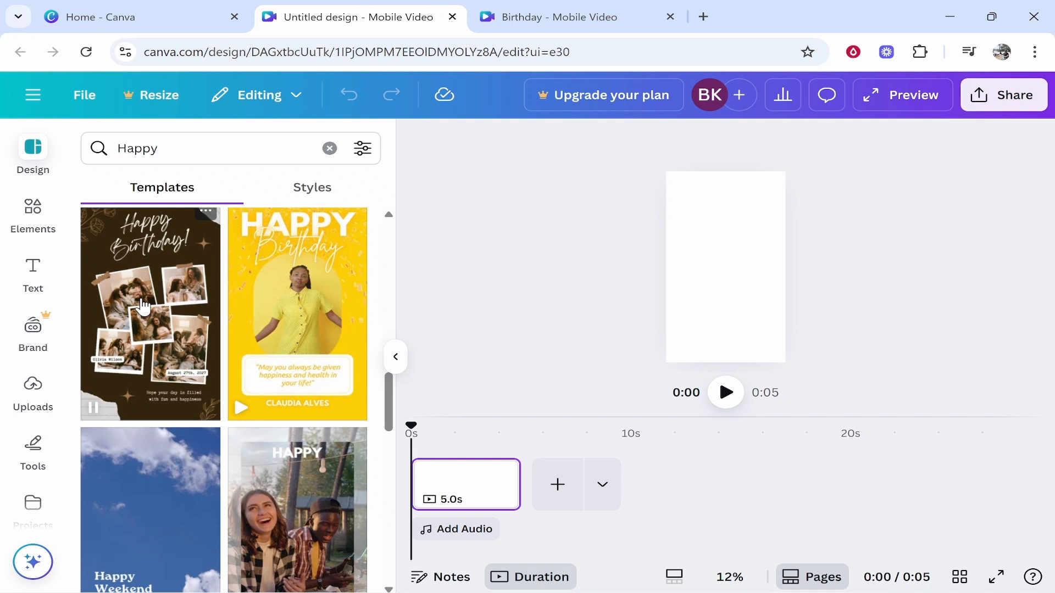
scroll(192, 371, "down", 3)
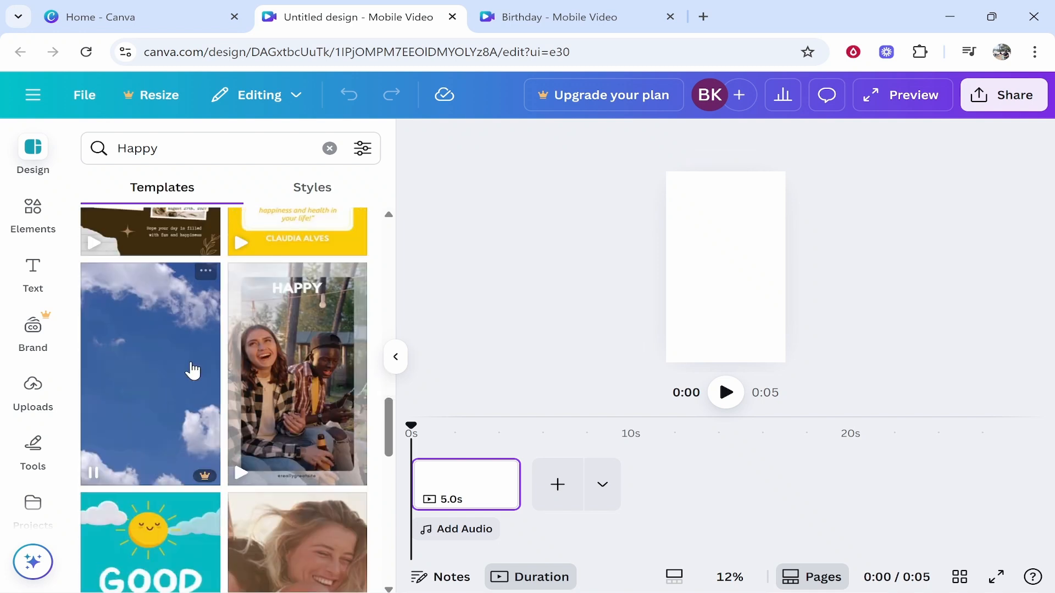
scroll(190, 369, "down", 12)
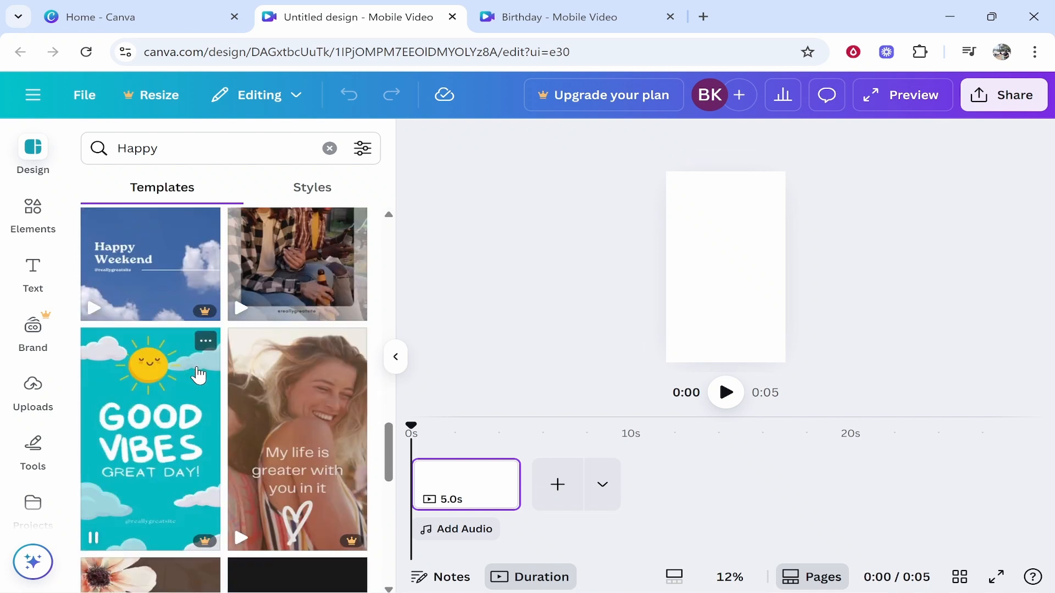
scroll(165, 418, "down", 15)
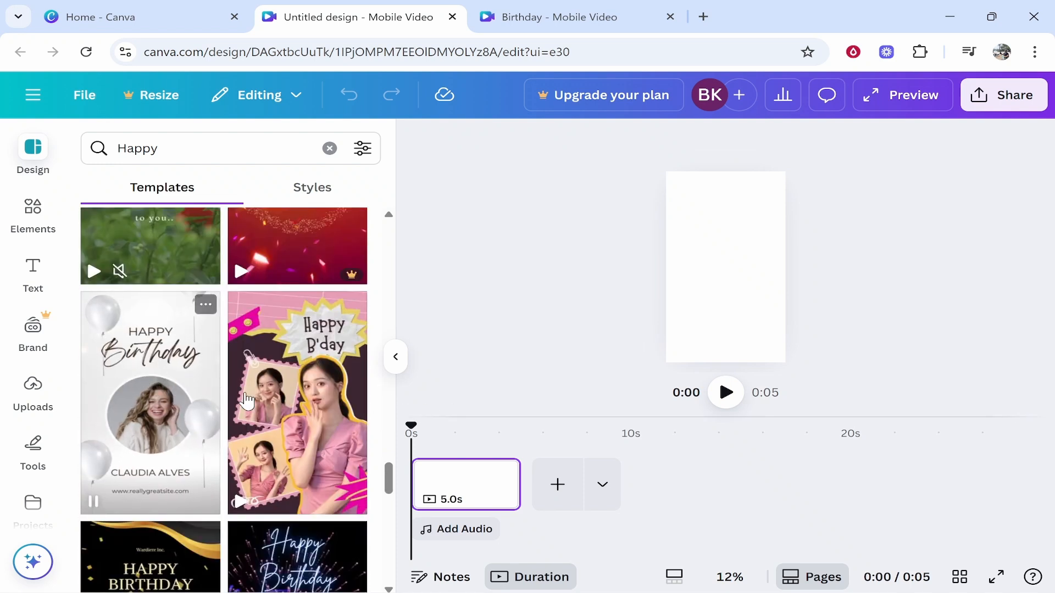
Apply the White Simple Happy Birthday template with balloons and a circular photo.
left_click(138, 384)
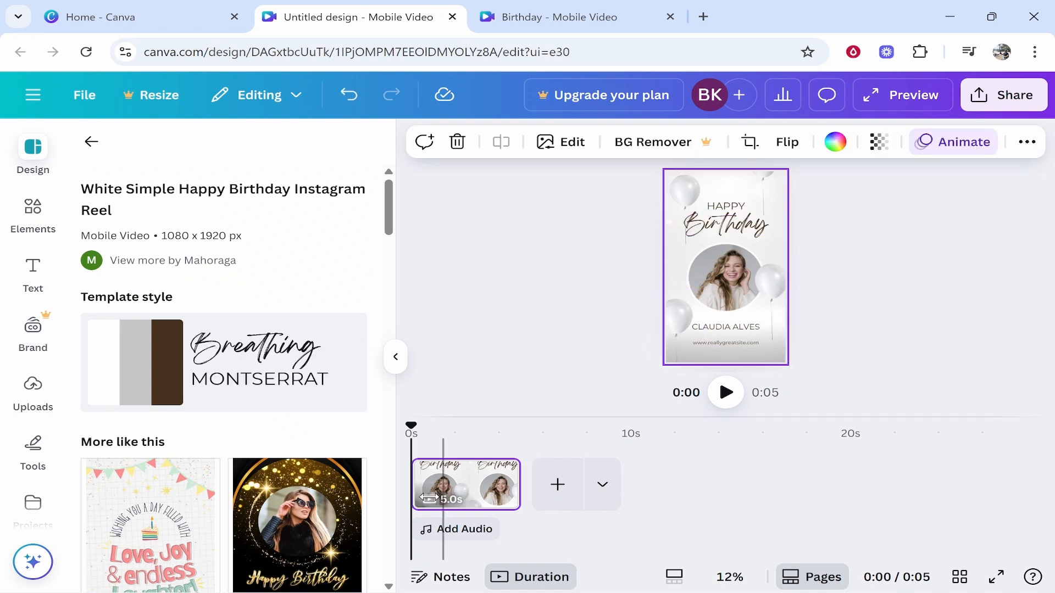
scroll(193, 236, "down", 5)
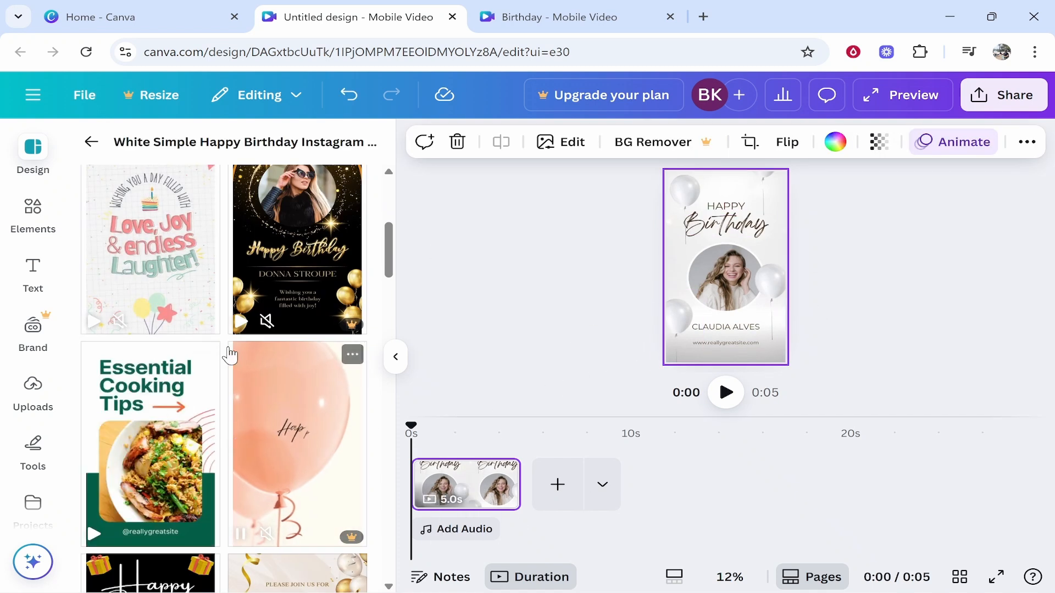
scroll(230, 356, "up", 2)
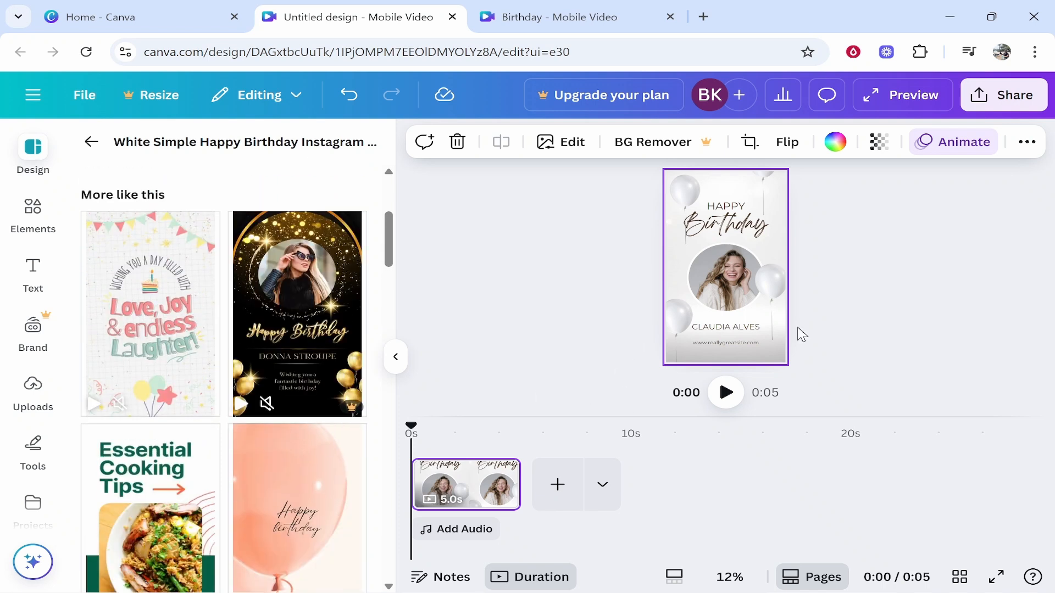
scroll(221, 351, "down", 10)
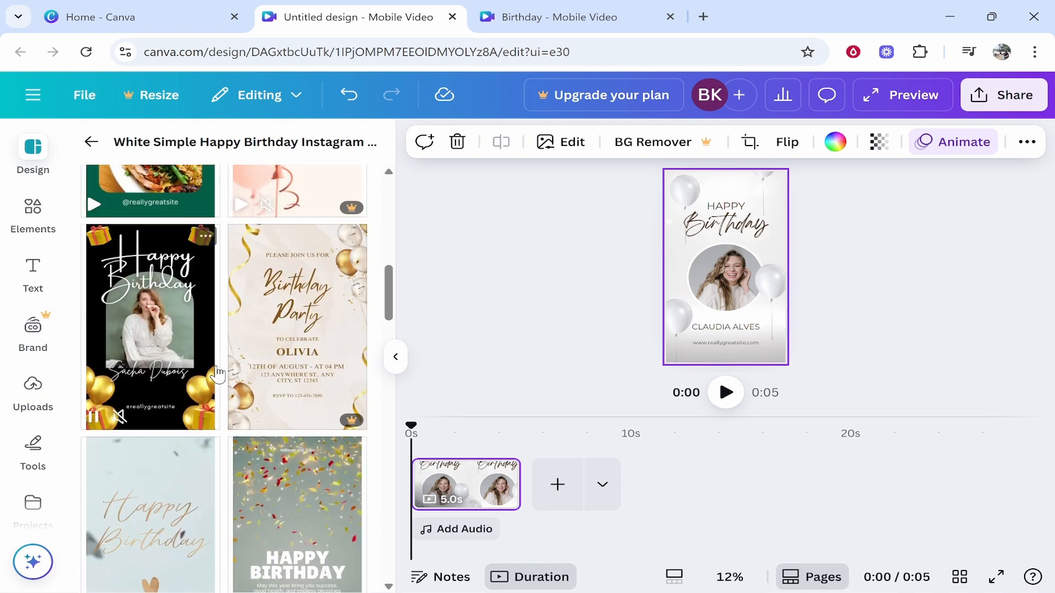
scroll(221, 352, "up", 10)
Collapse the template panel and move the playhead to about 2.7 seconds.
left_click(532, 263)
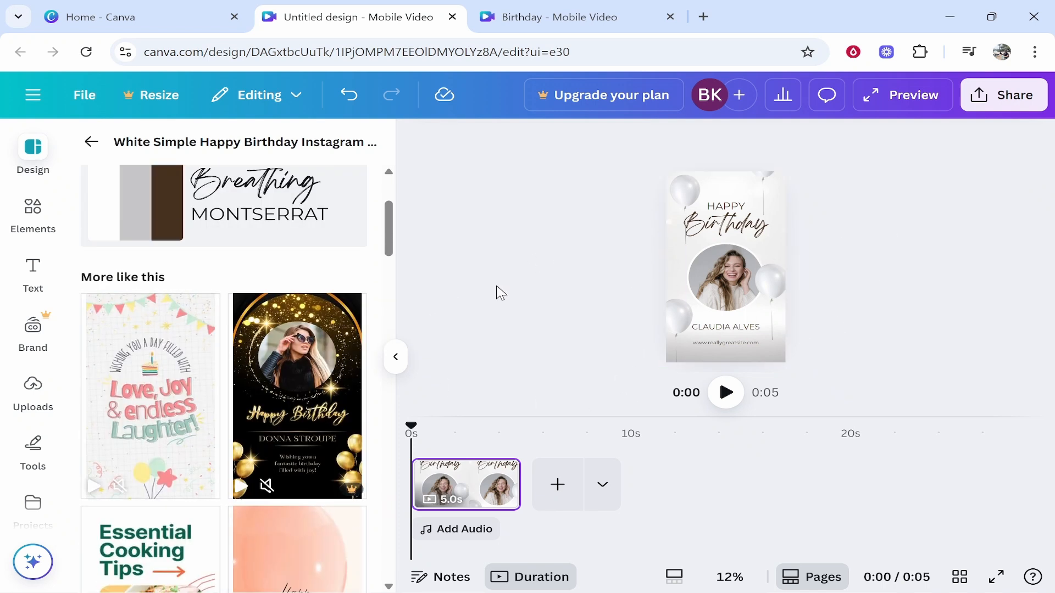
left_click(397, 358)
mouse_move(76, 430)
left_mouse_down()
mouse_move(89, 417)
mouse_move(165, 417)
mouse_move(71, 423)
left_mouse_up()
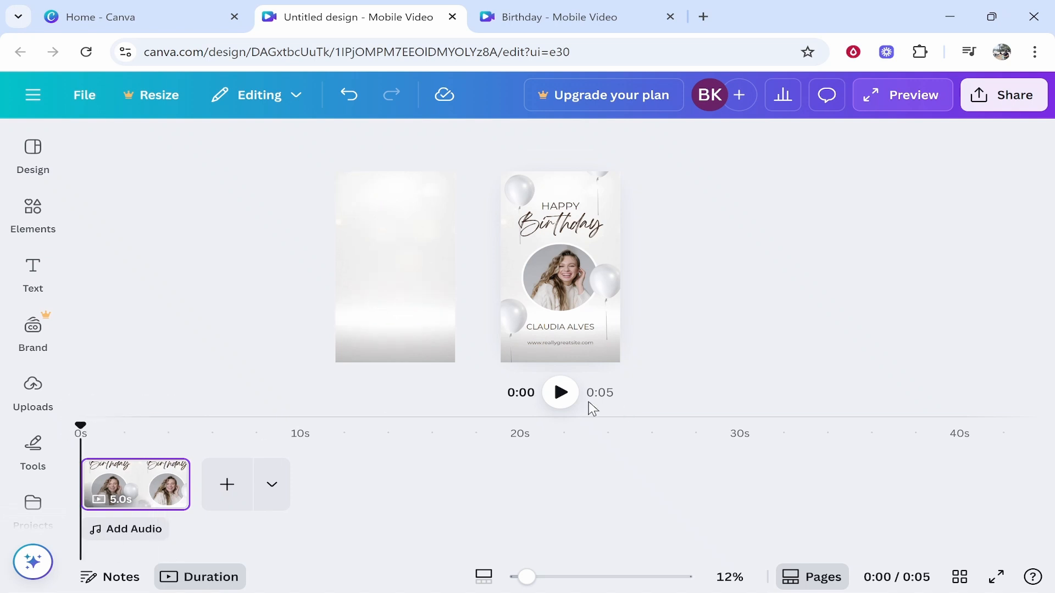
Play and pause the template preview, inspect the heading and balloon, then show Uploads.
key("space")
left_click(560, 393)
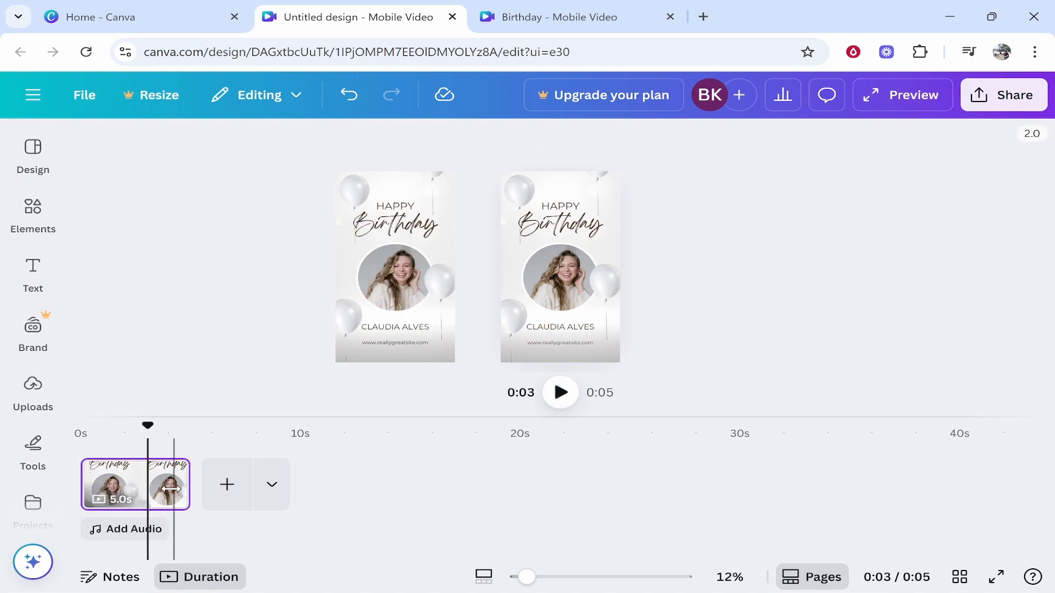
left_click(417, 230)
left_click(518, 411)
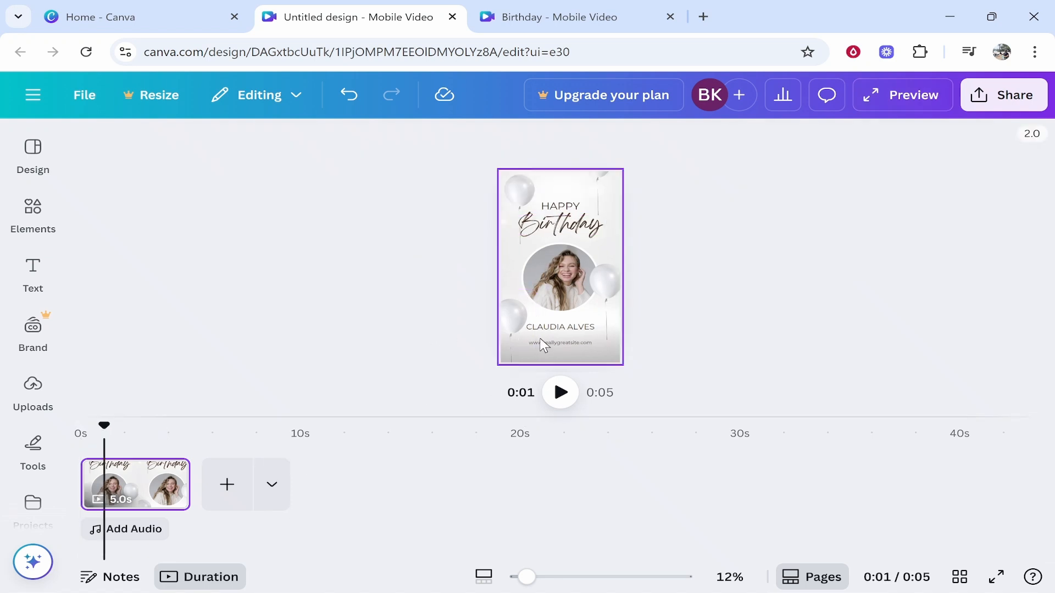
left_click(517, 190)
left_click(721, 271)
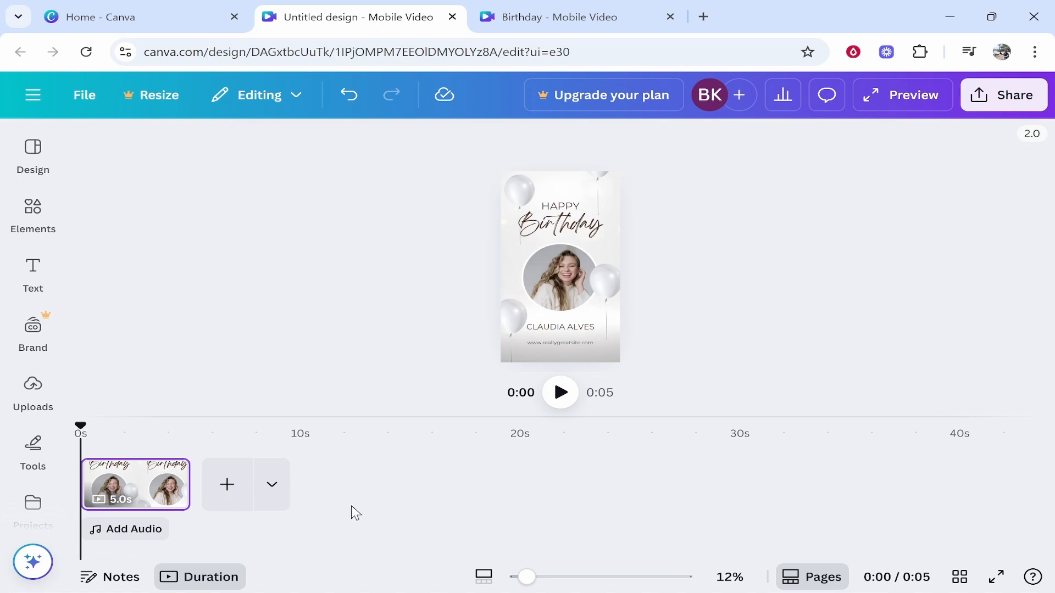
mouse_move(530, 582)
left_mouse_down()
mouse_move(579, 577)
mouse_move(540, 576)
left_mouse_up()
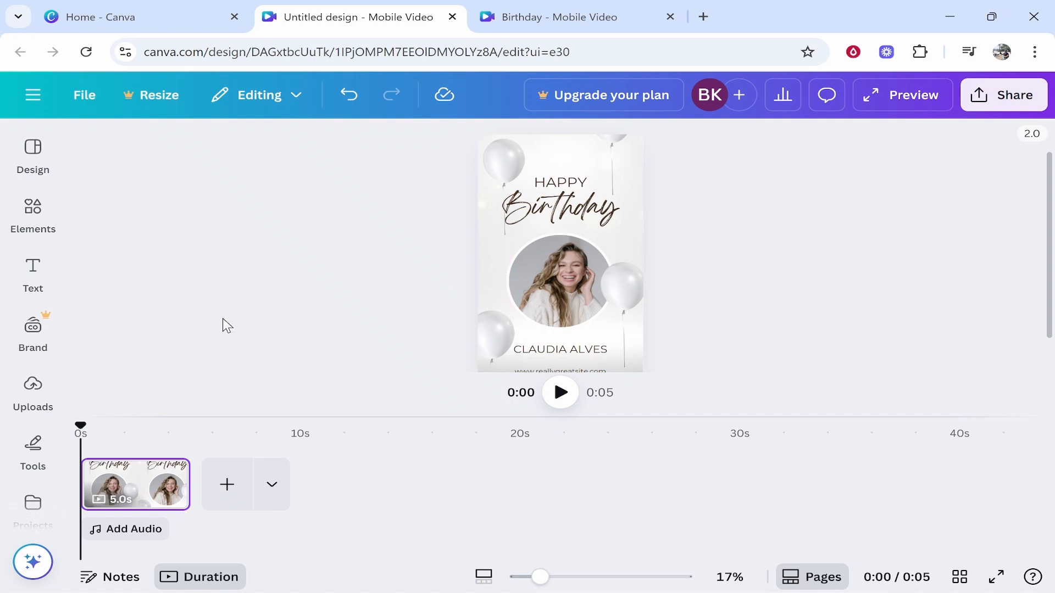
left_click(32, 389)
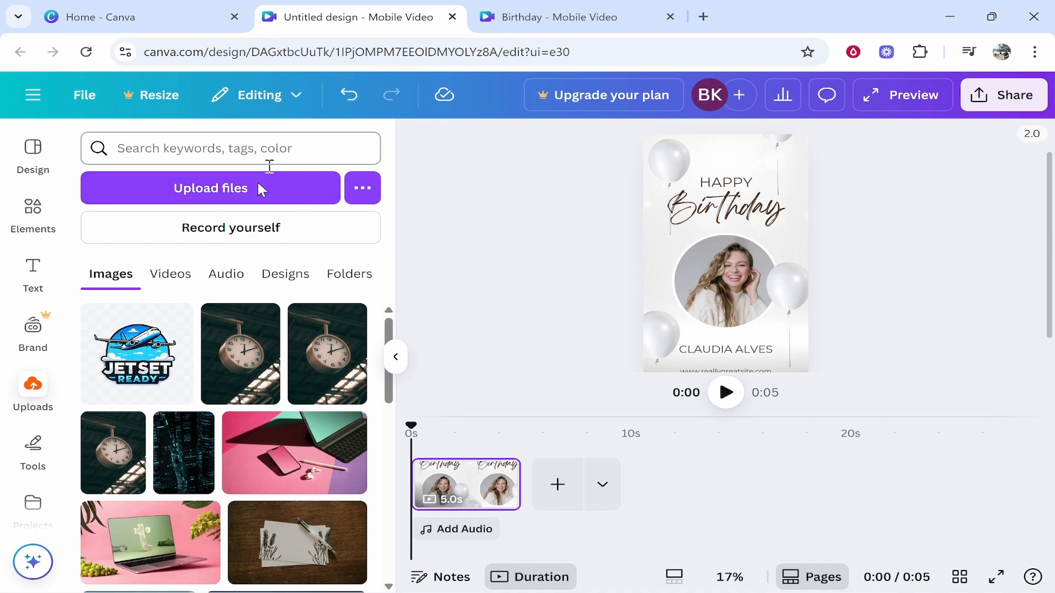
Drop the uploaded photo of the man in sunglasses into the circular frame, then collapse the panel.
scroll(266, 353, "down", 10)
scroll(266, 353, "up", 7)
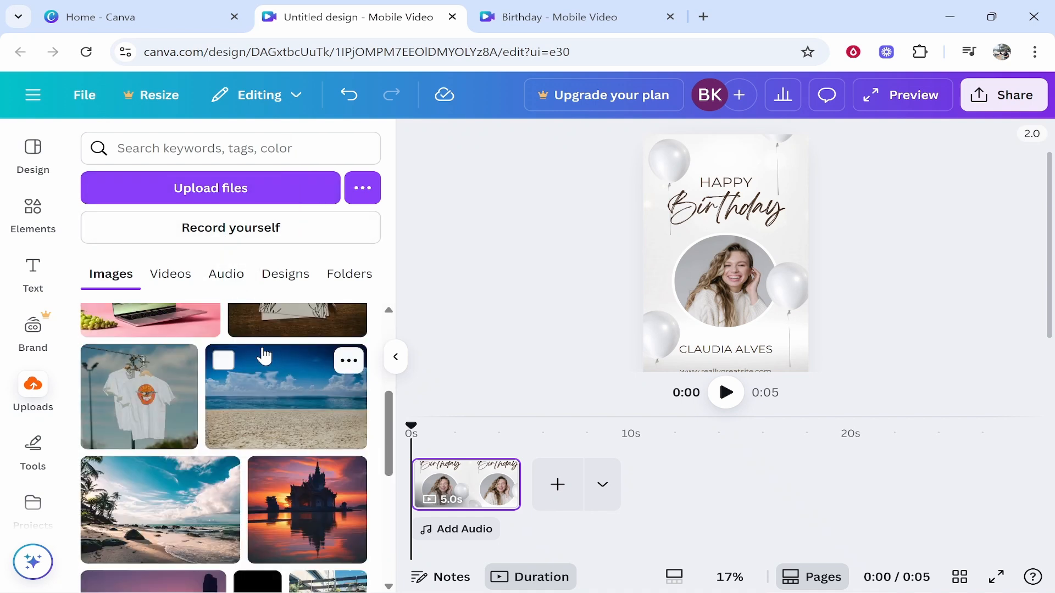
scroll(247, 412, "down", 7)
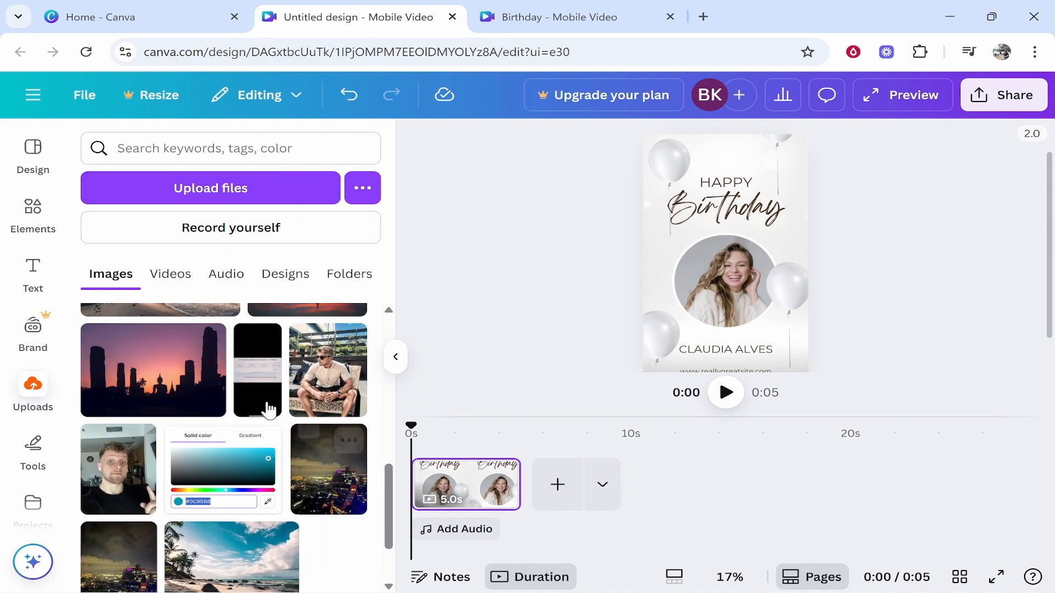
scroll(299, 440, "up", 1)
scroll(299, 440, "up", 1)
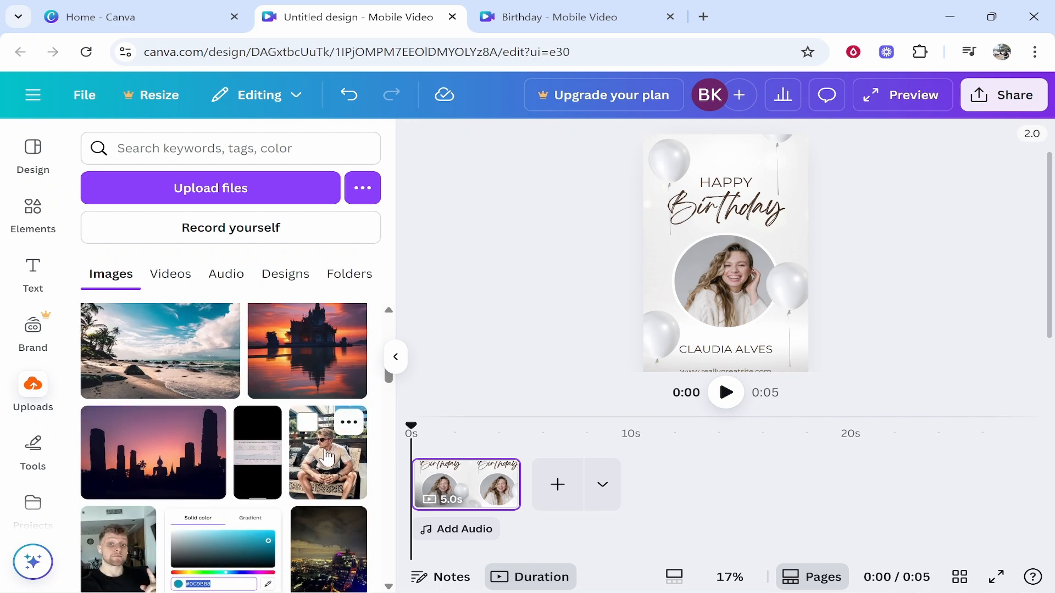
left_click_drag(332, 465, 724, 286)
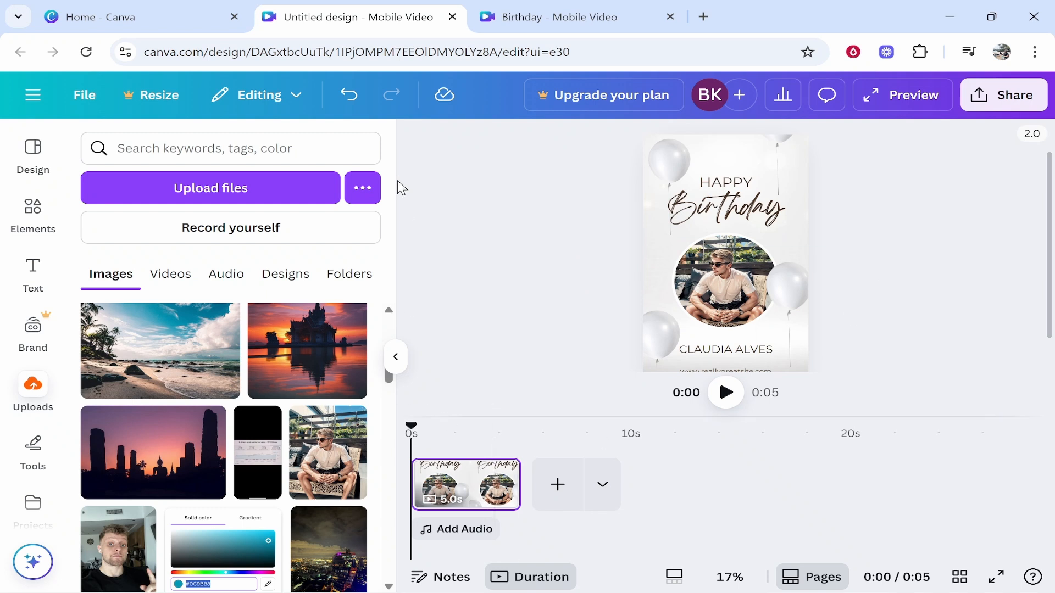
left_click(396, 357)
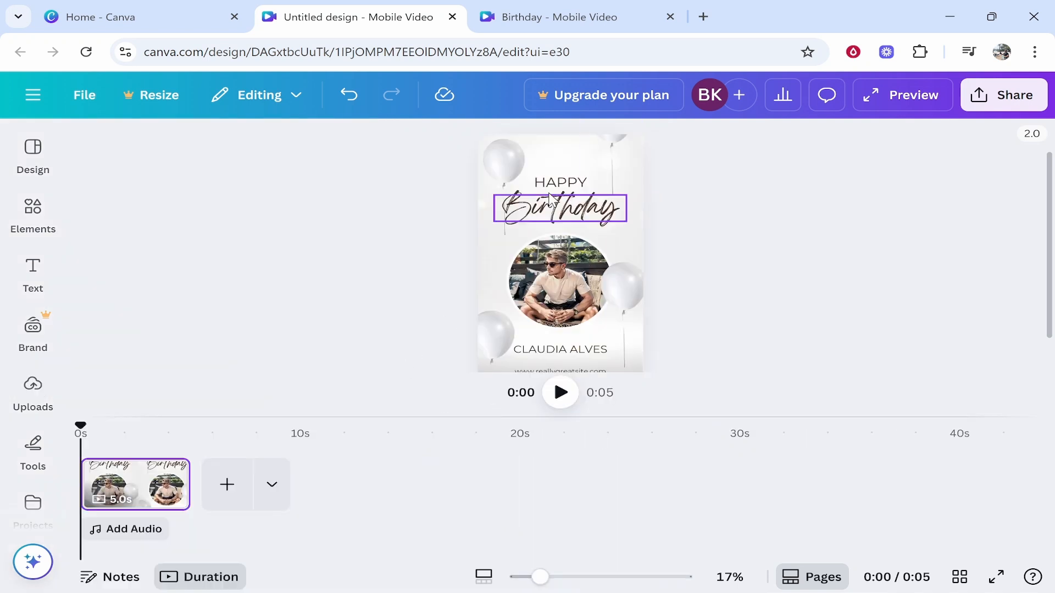
Add a paragraph text box, then delete it as unwanted.
left_click(547, 215)
left_click(798, 243)
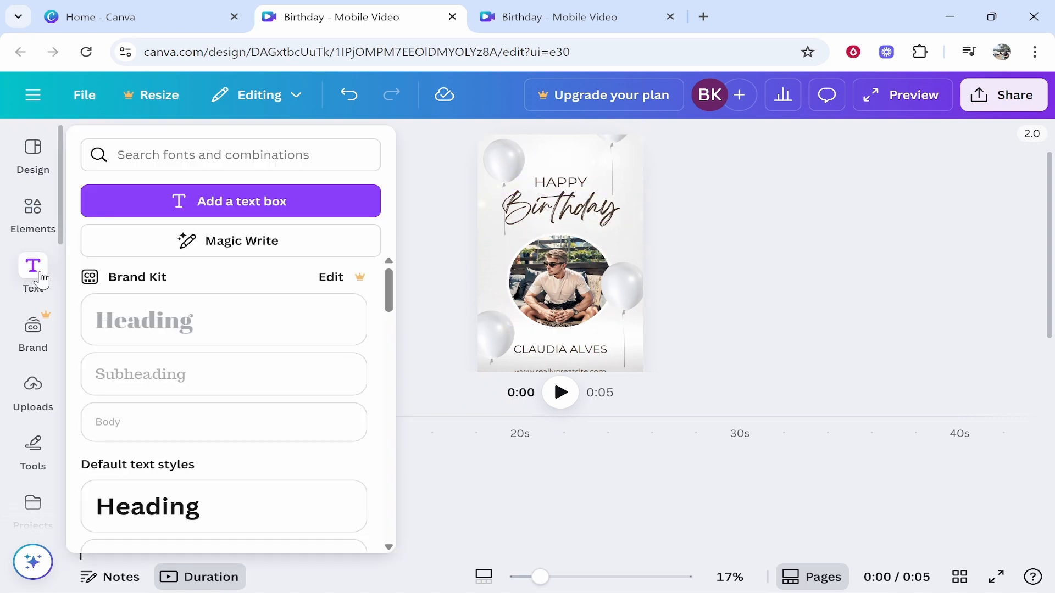
mouse_move(32, 278)
left_click(226, 206)
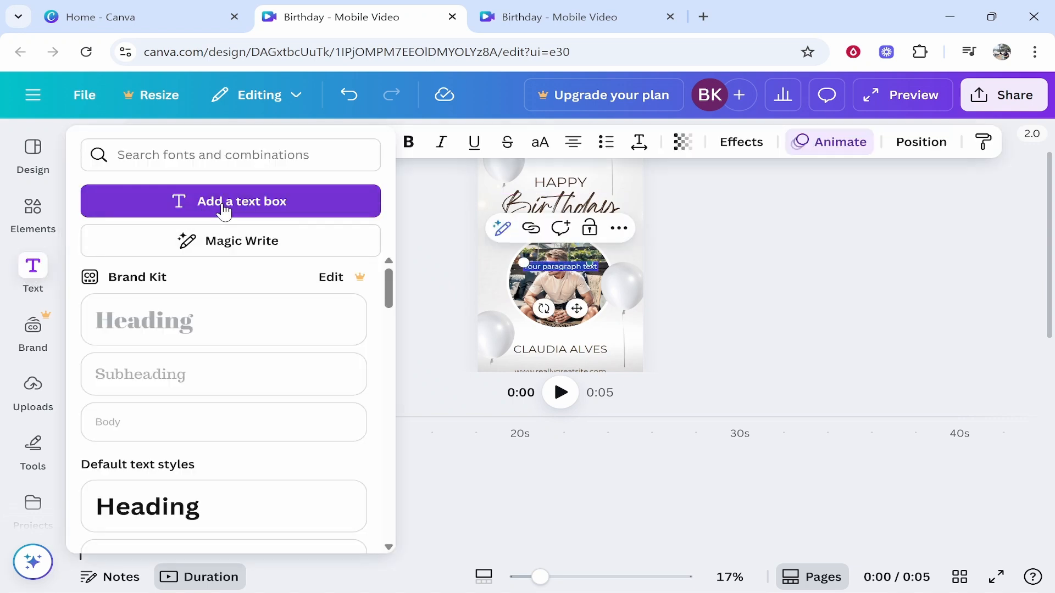
left_click(907, 285)
left_click_drag(562, 268, 531, 235)
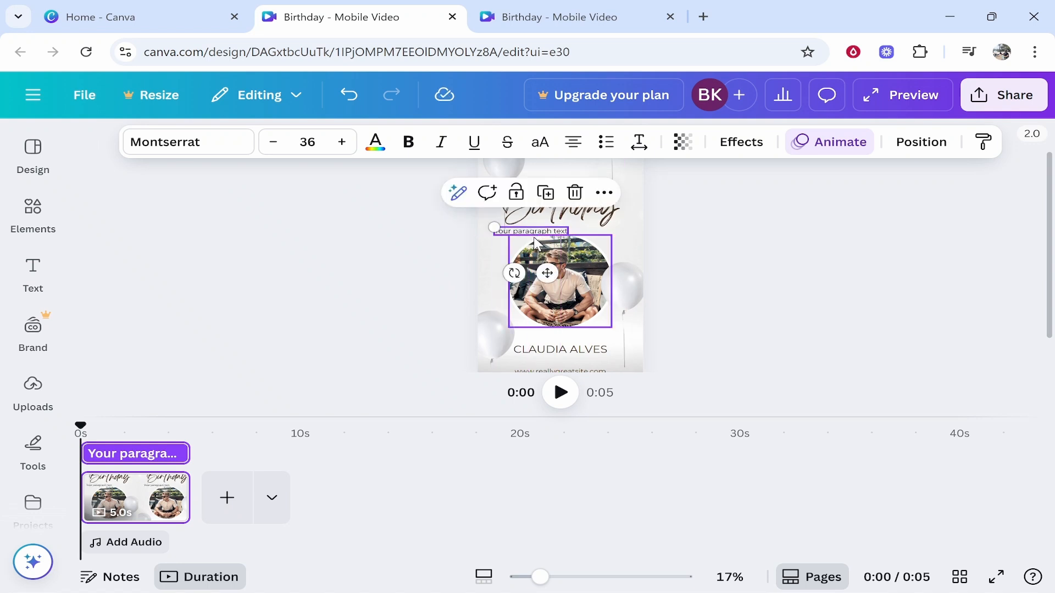
key("Delete")
Copy the HAPPY text and paste the copy below Birthday.
double_click(565, 234)
key("Escape")
left_click(566, 222)
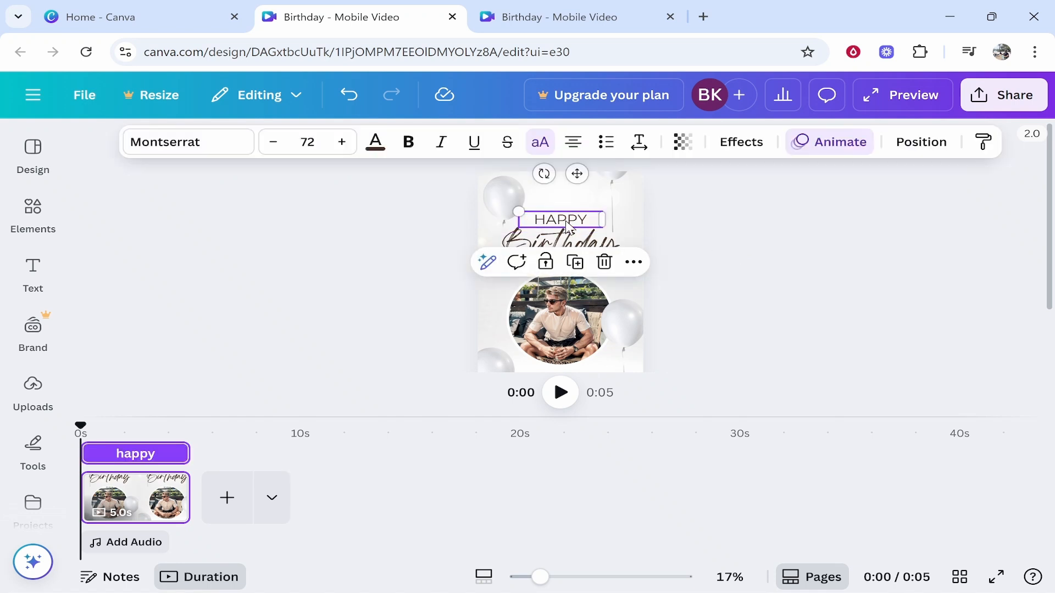
right_click(565, 225)
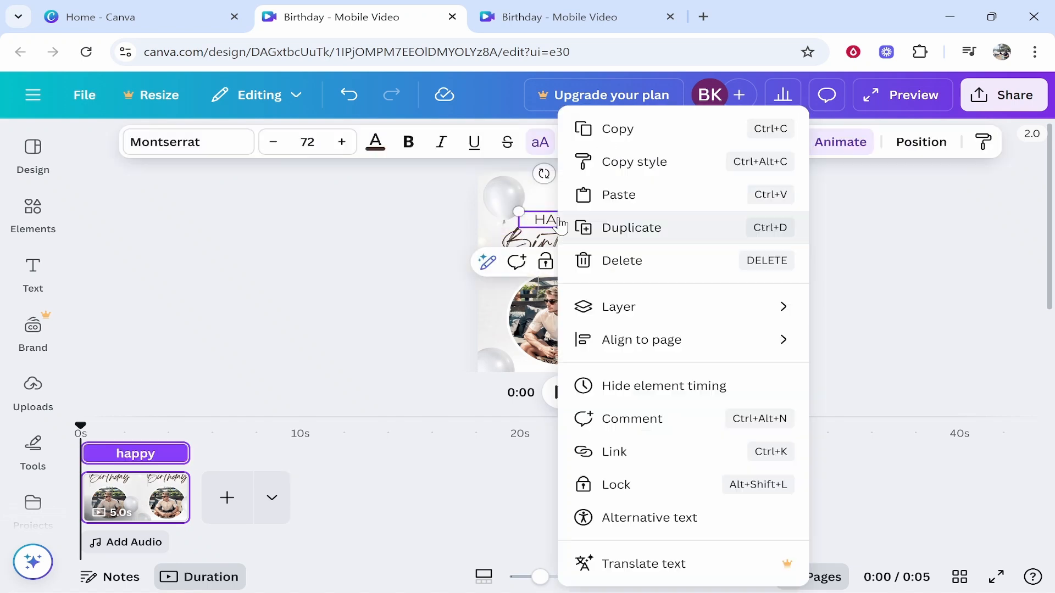
left_click(587, 128)
left_click(561, 199)
right_click(561, 199)
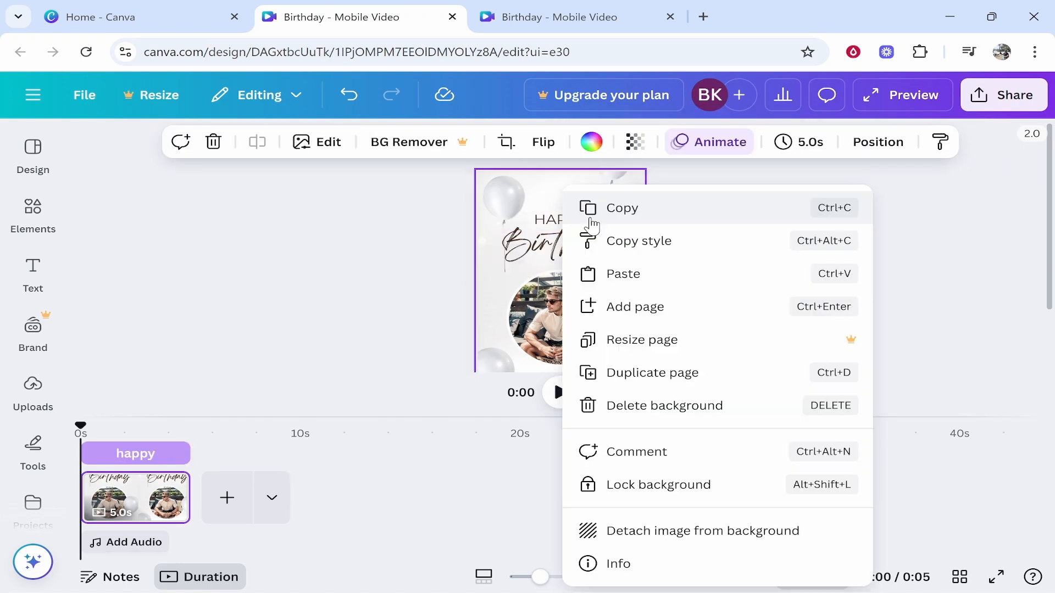
left_click(618, 274)
left_click_drag(578, 217, 566, 263)
left_click(741, 236)
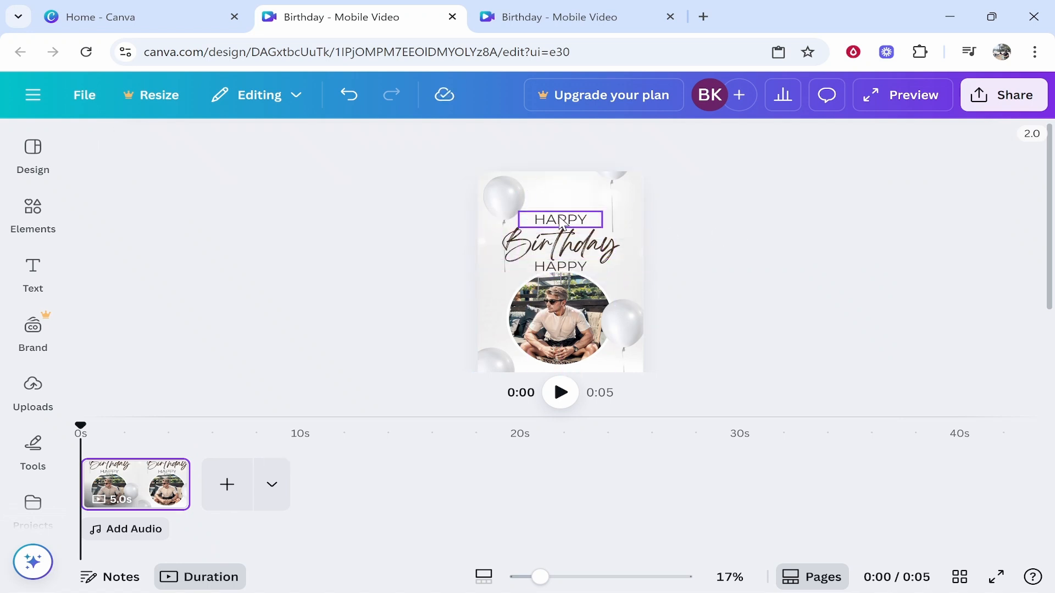
Shift HAPPY and Birthday up together slightly.
left_click(687, 240)
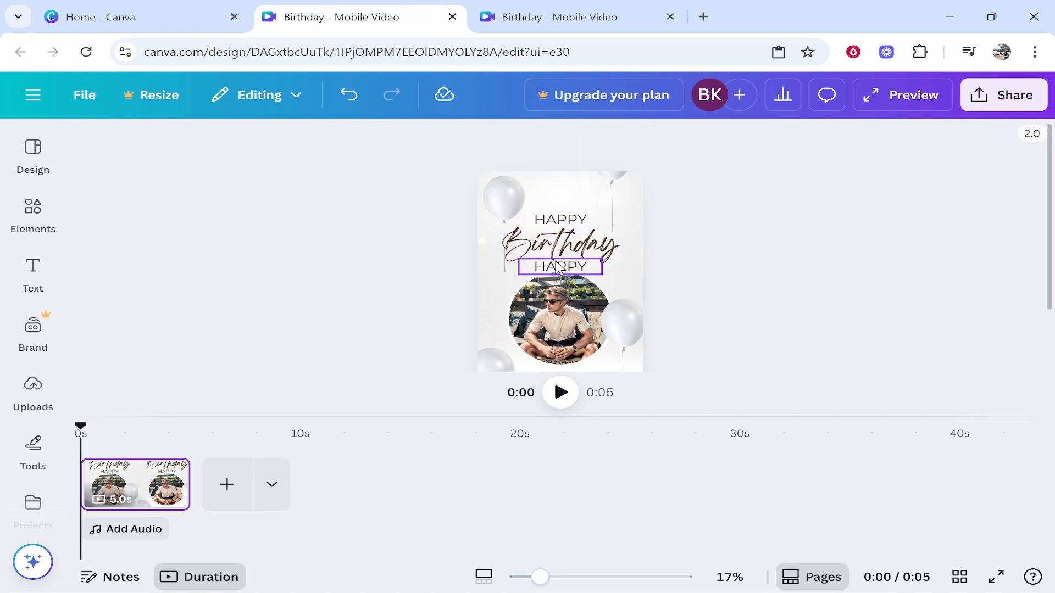
left_click(563, 224)
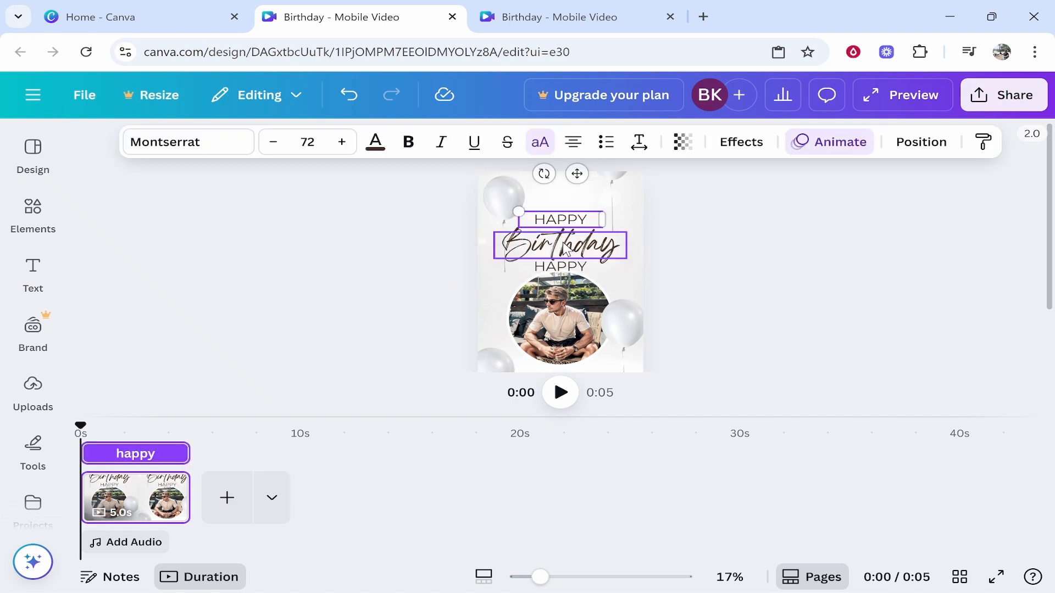
left_click(571, 251, "shift")
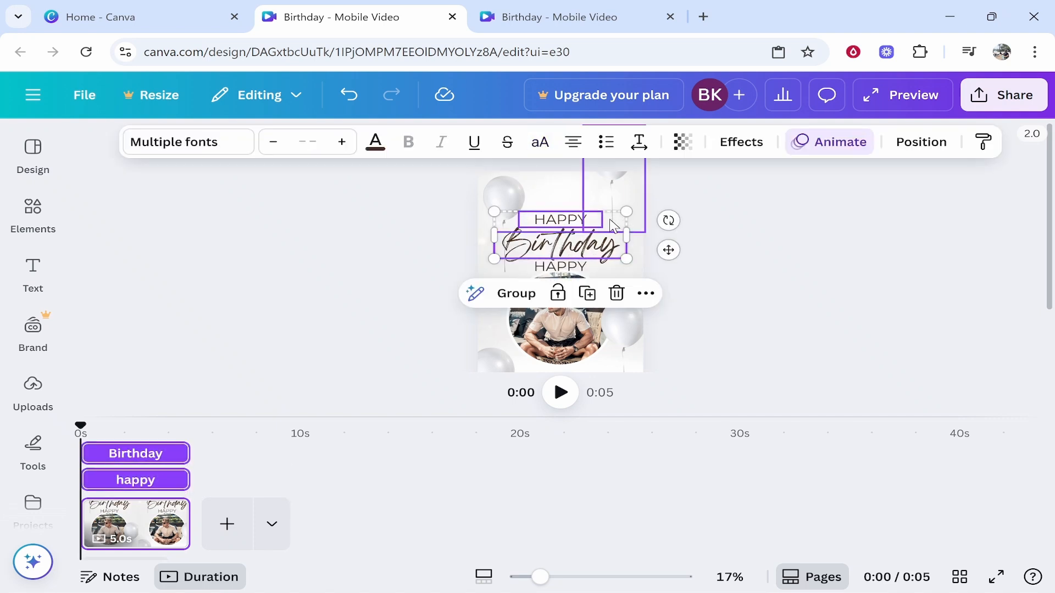
left_click_drag(573, 247, 572, 230)
left_click(694, 253)
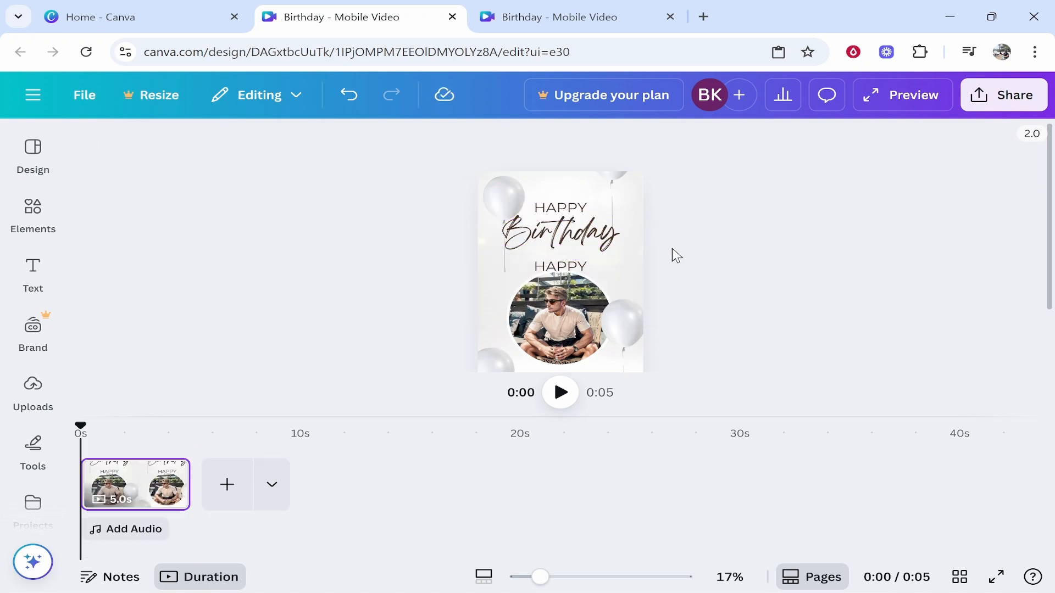
Change the lower copy to 'YOU LEDGEND', widen it to one line, and preview the opening.
left_click(583, 268)
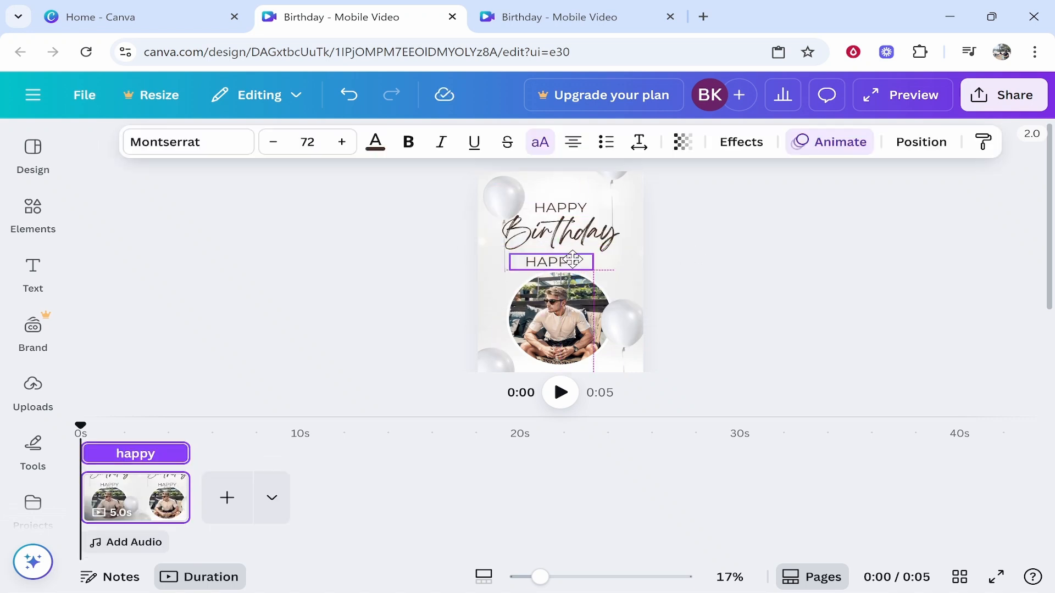
double_click(580, 268)
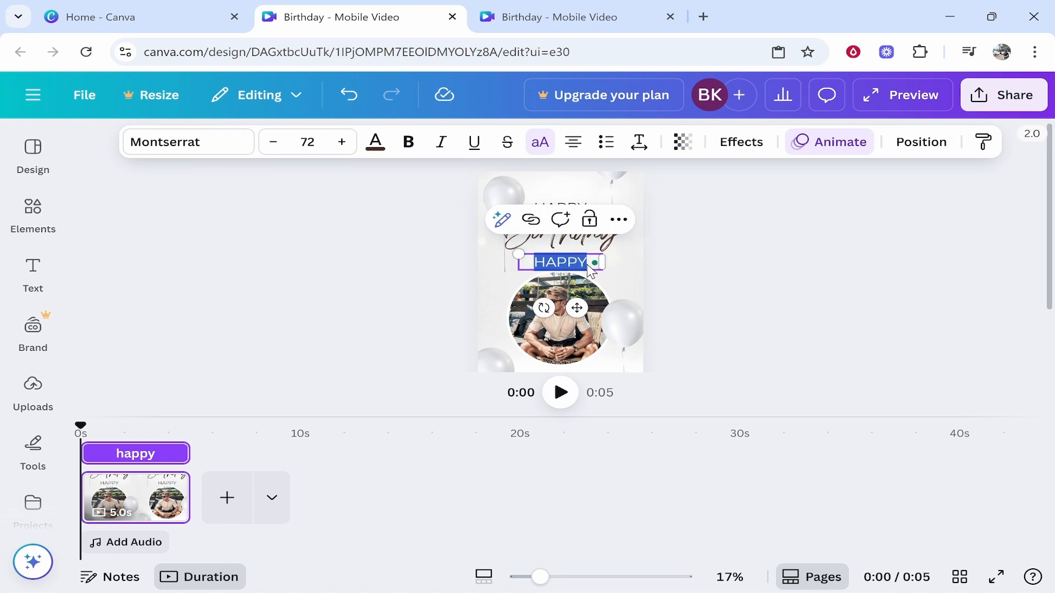
type("YOU LEDGEND")
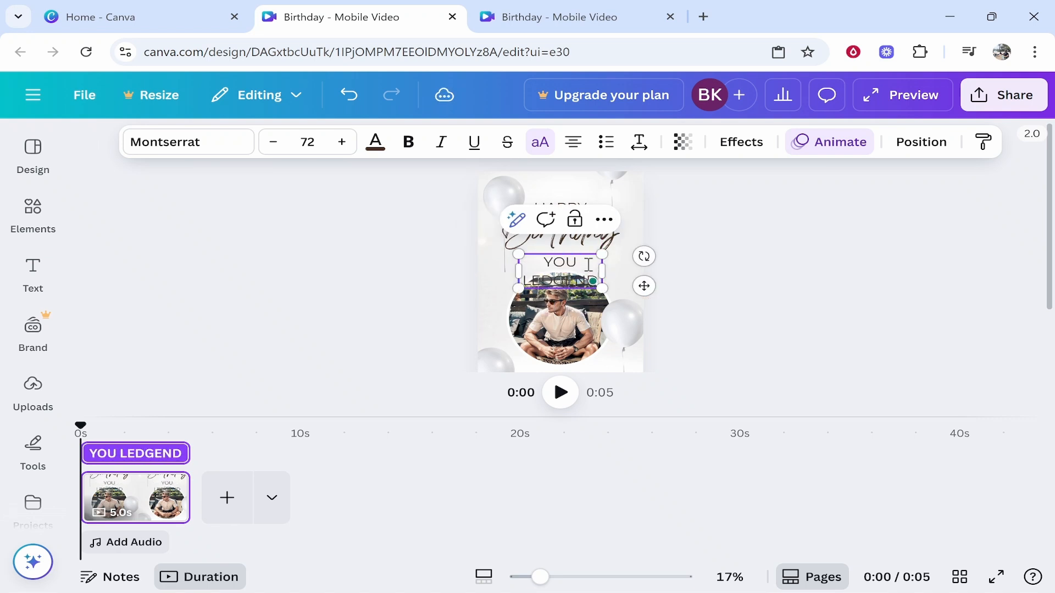
left_click_drag(603, 263, 581, 261)
left_click(731, 286)
left_click(682, 265)
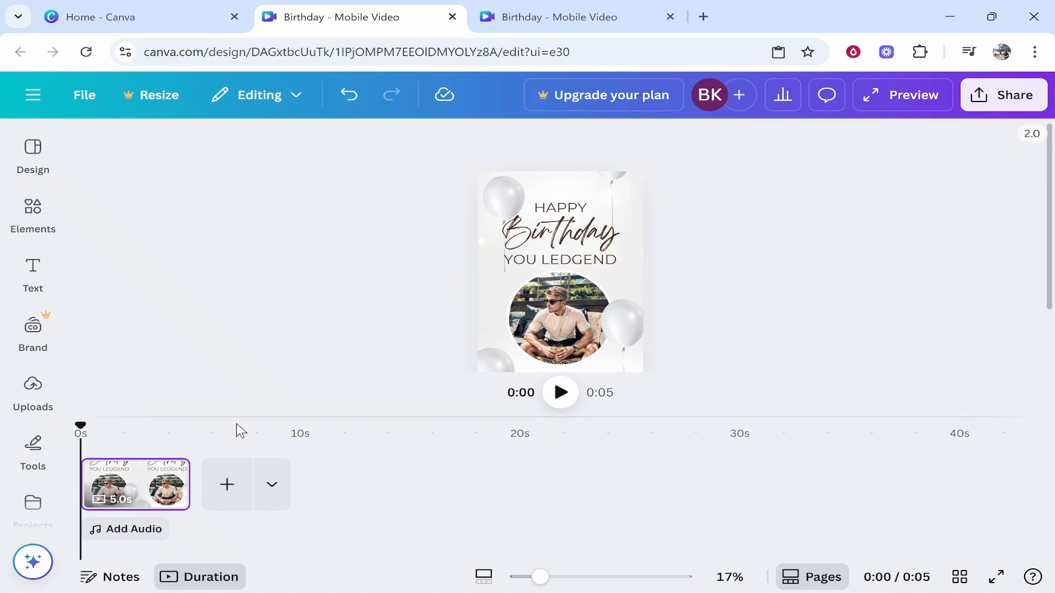
left_click_drag(81, 426, 108, 419)
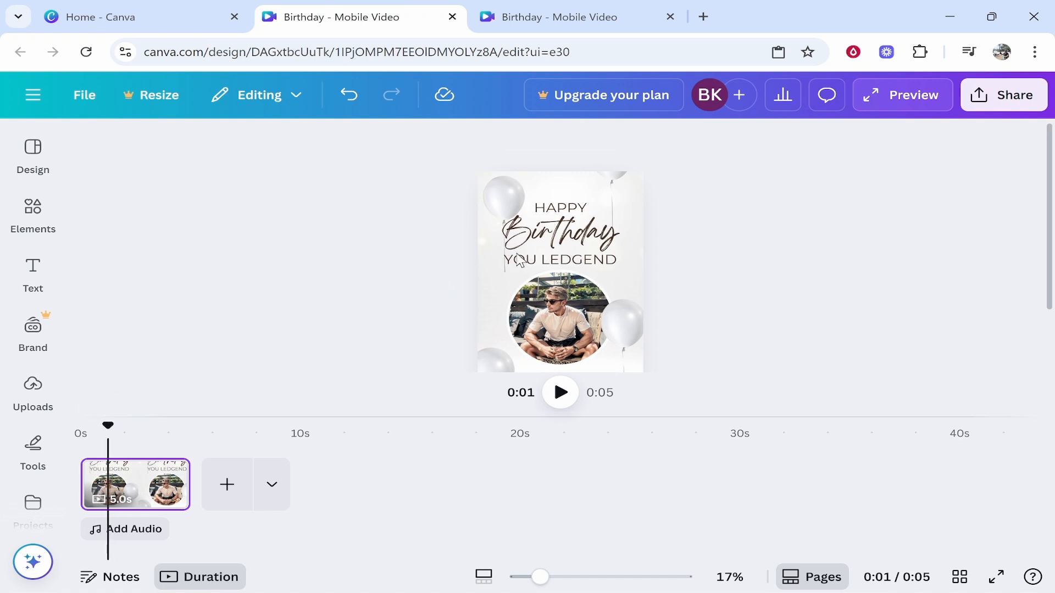
left_click(502, 168)
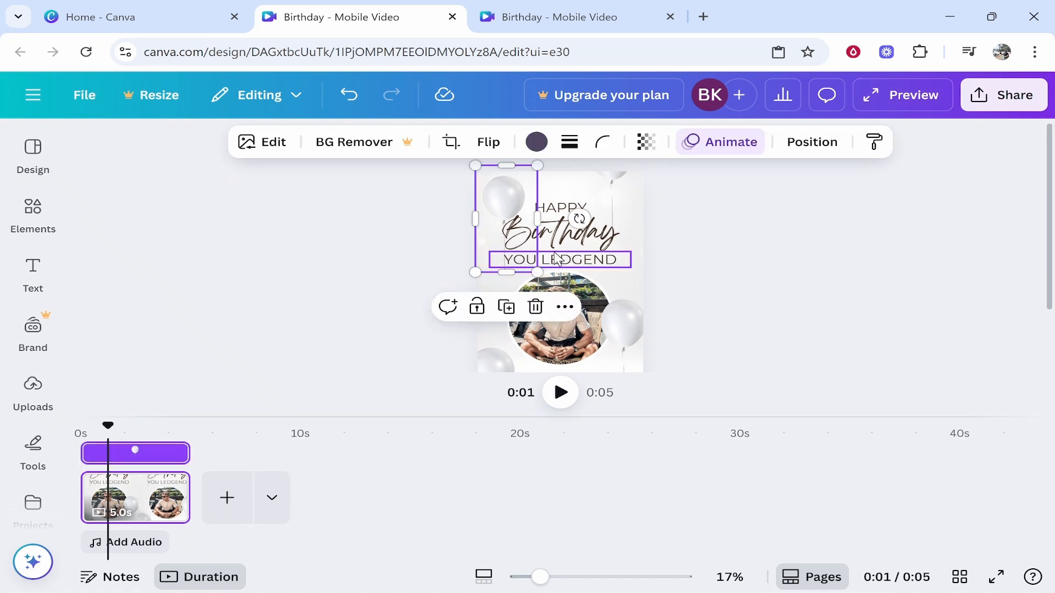
left_click(671, 345)
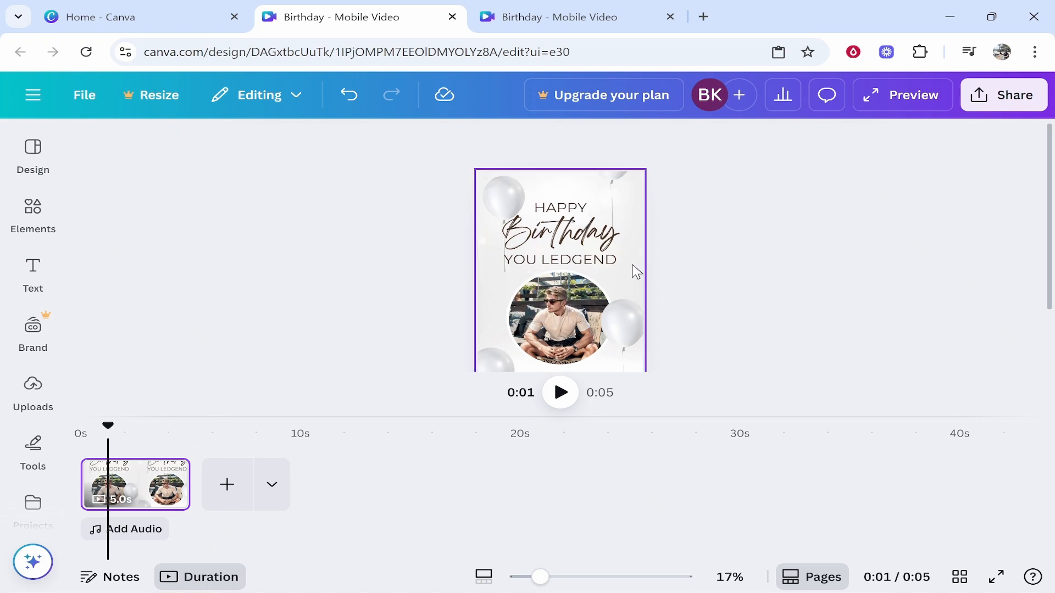
left_click(632, 269)
left_click(592, 143)
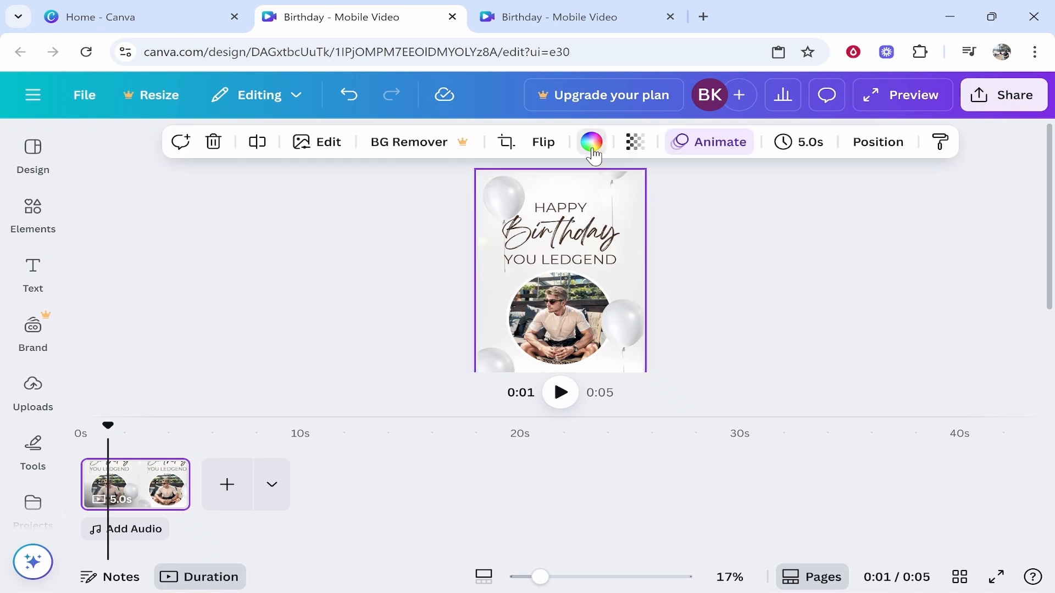
scroll(170, 488, "down", 1)
scroll(171, 488, "down", 4)
left_click(139, 324)
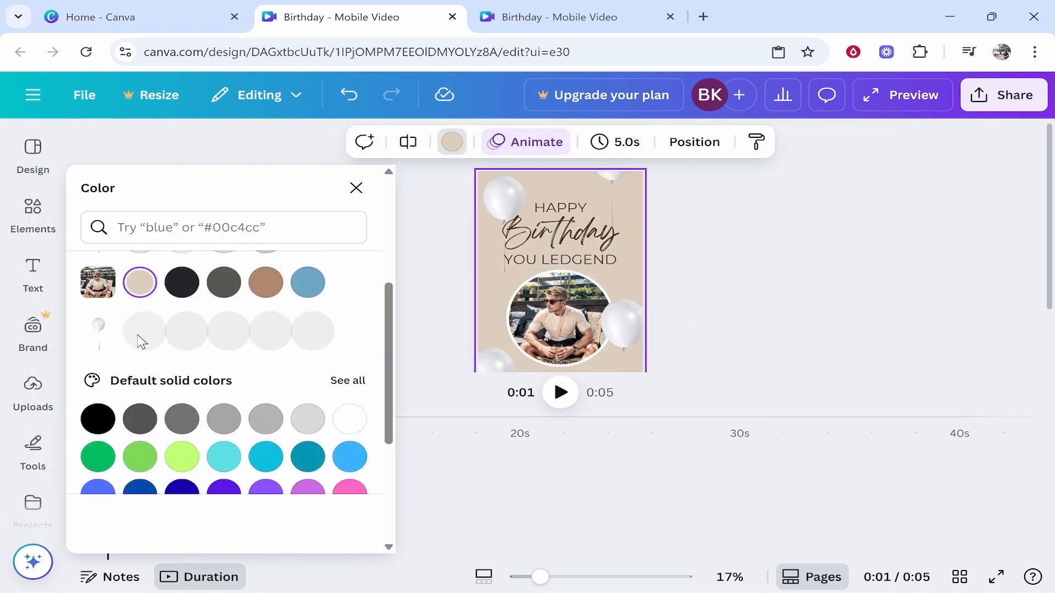
left_click(785, 288)
scroll(770, 294, "down", 1)
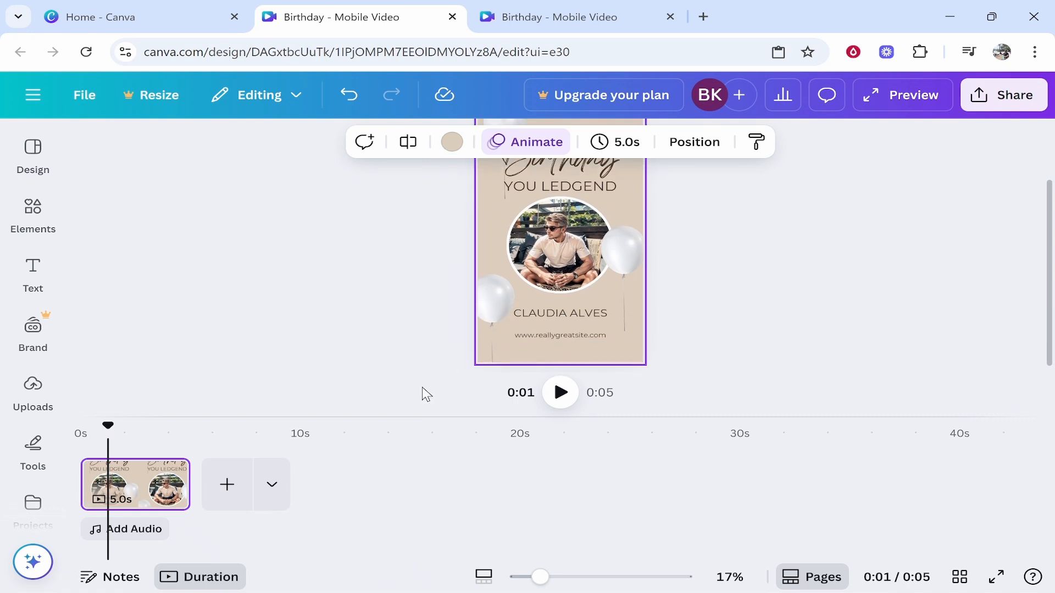
scroll(692, 289, "up", 1)
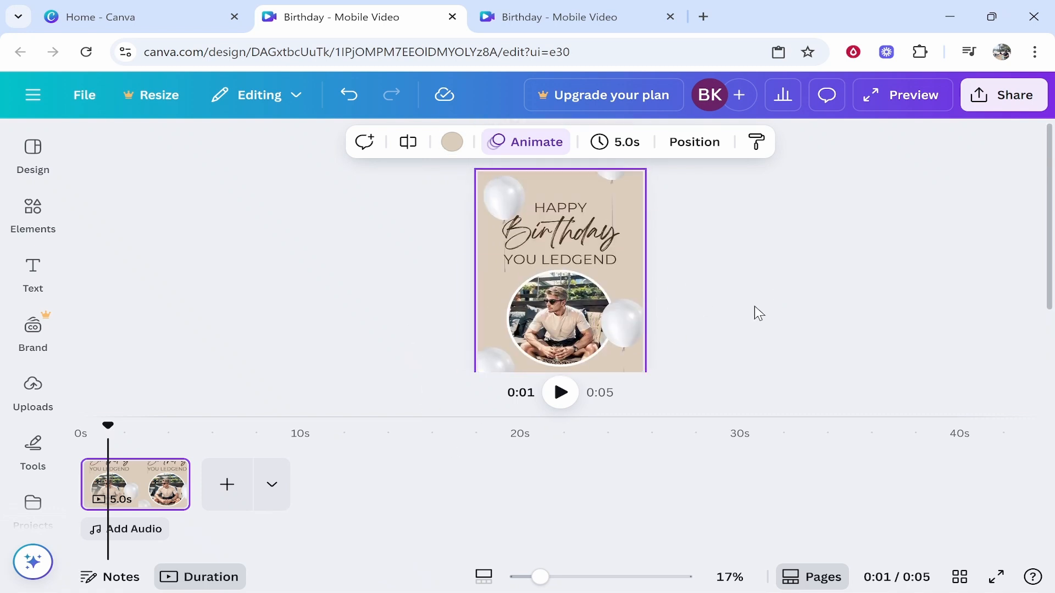
scroll(769, 302, "down", 1)
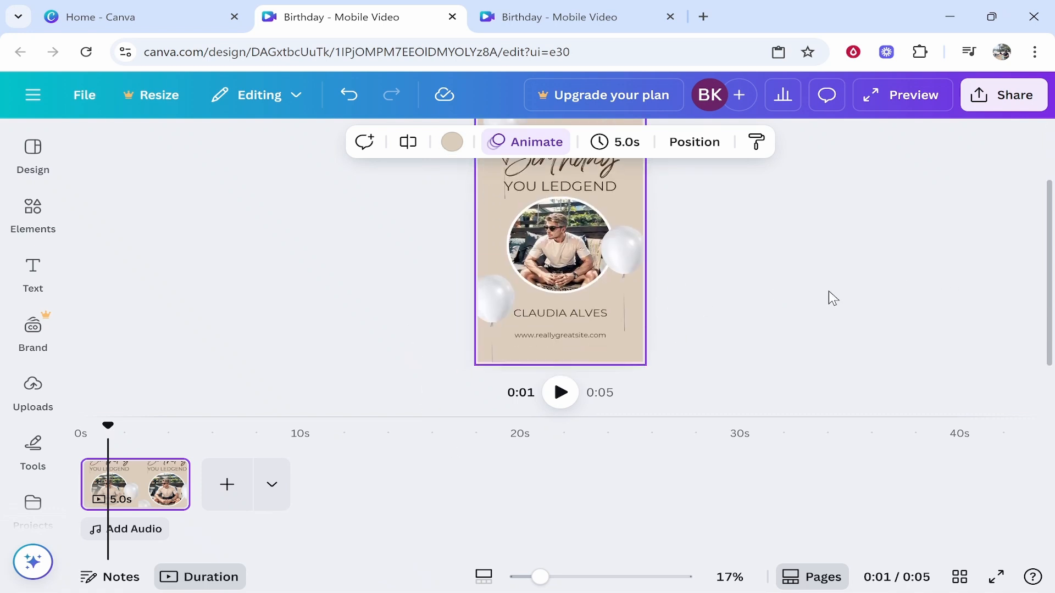
Replace the template name with the man's full name, bold at size 52 on one line.
left_click(678, 310)
left_click(574, 318)
left_click(579, 317)
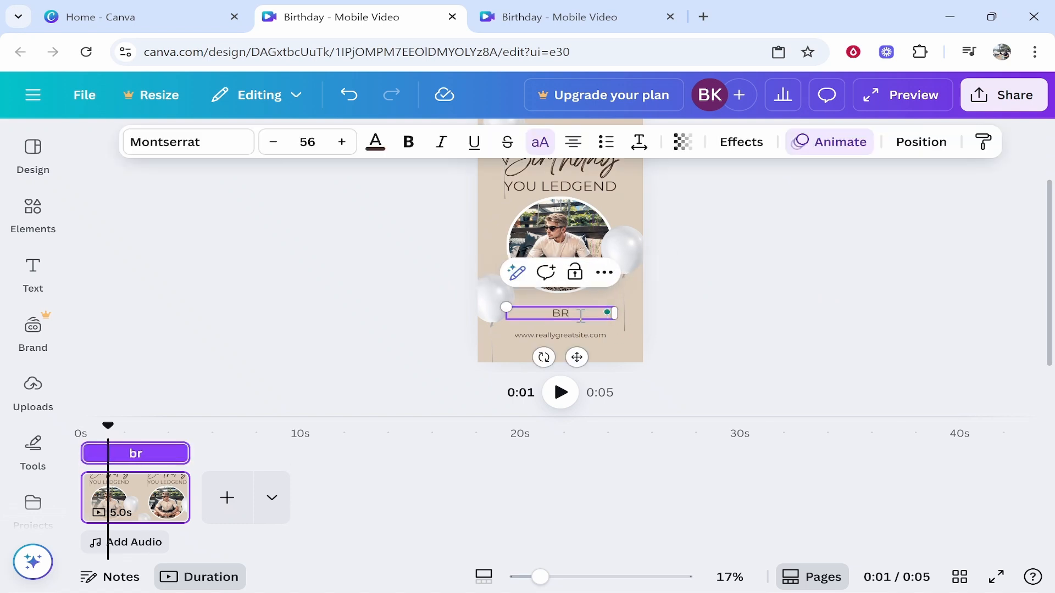
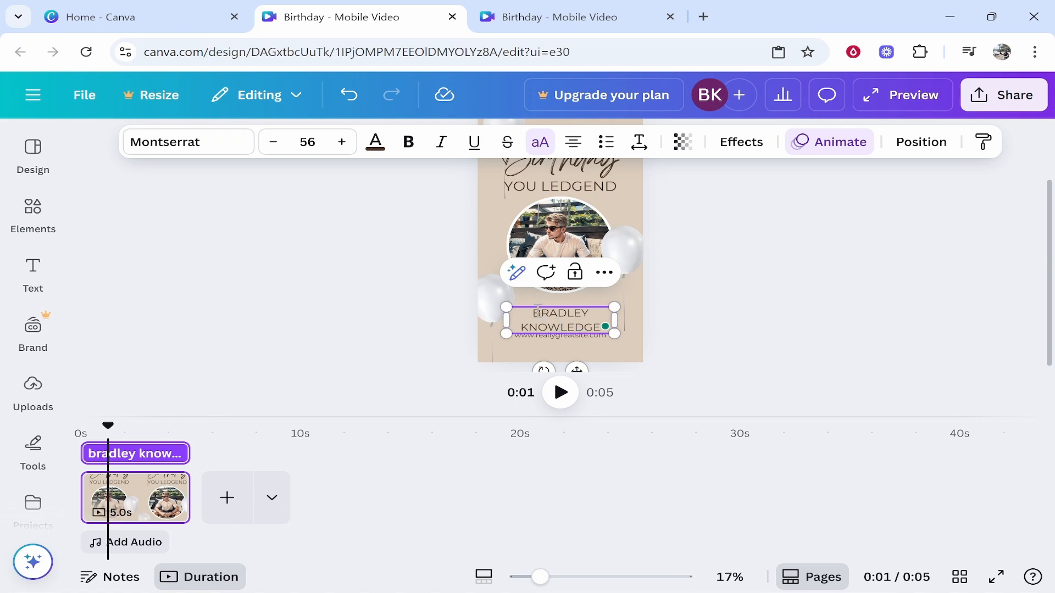
key("ctrl+a")
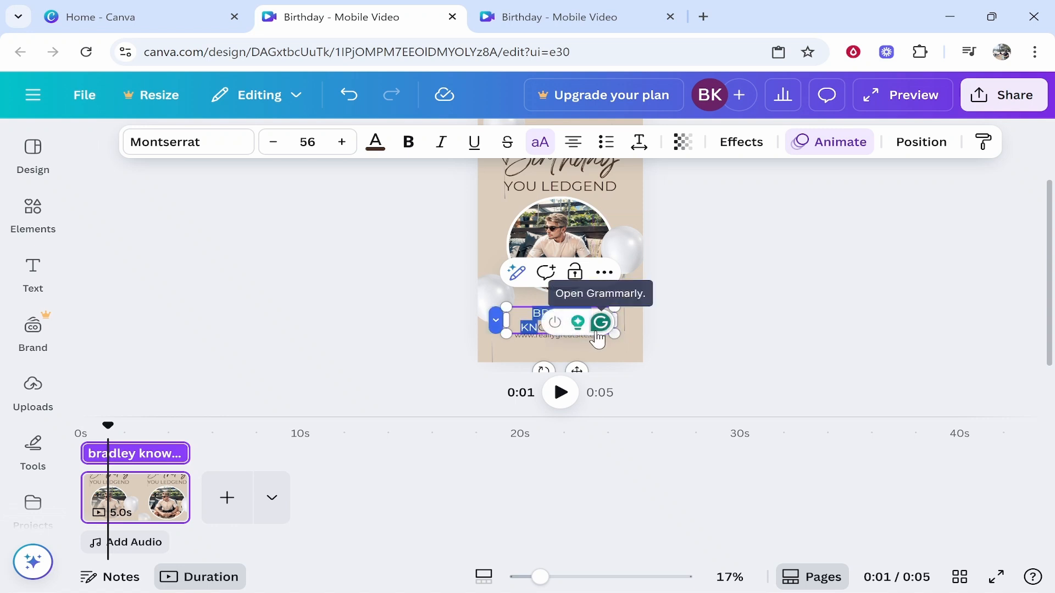
left_click(273, 143)
left_click(273, 143)
left_click(273, 143)
left_click(273, 144)
left_click(407, 144)
left_click_drag(628, 322, 650, 324)
left_click(650, 329)
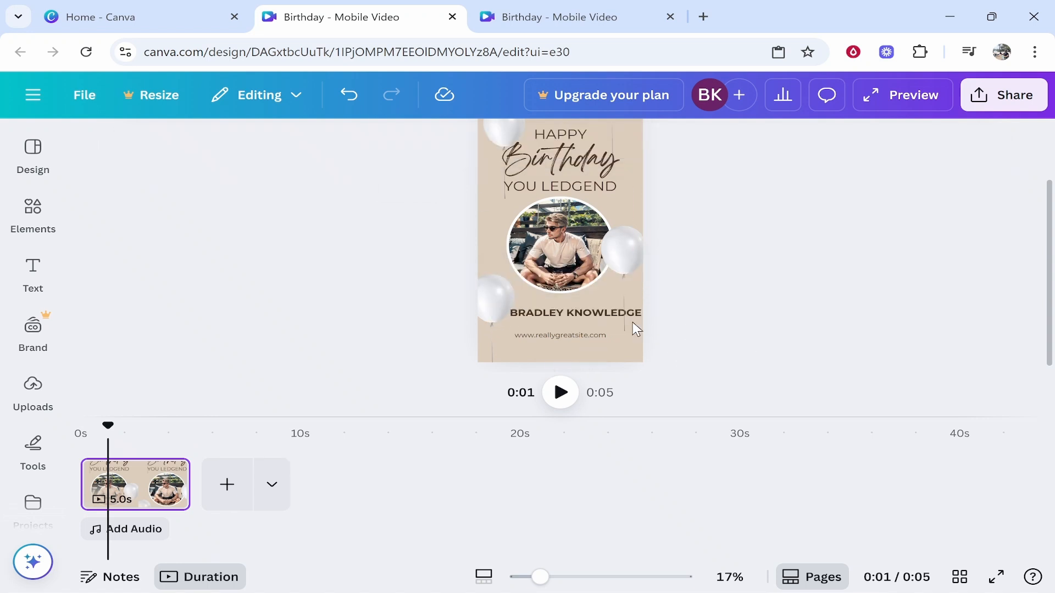
Delete the website address line beneath the name.
left_click(577, 313)
left_click(711, 334)
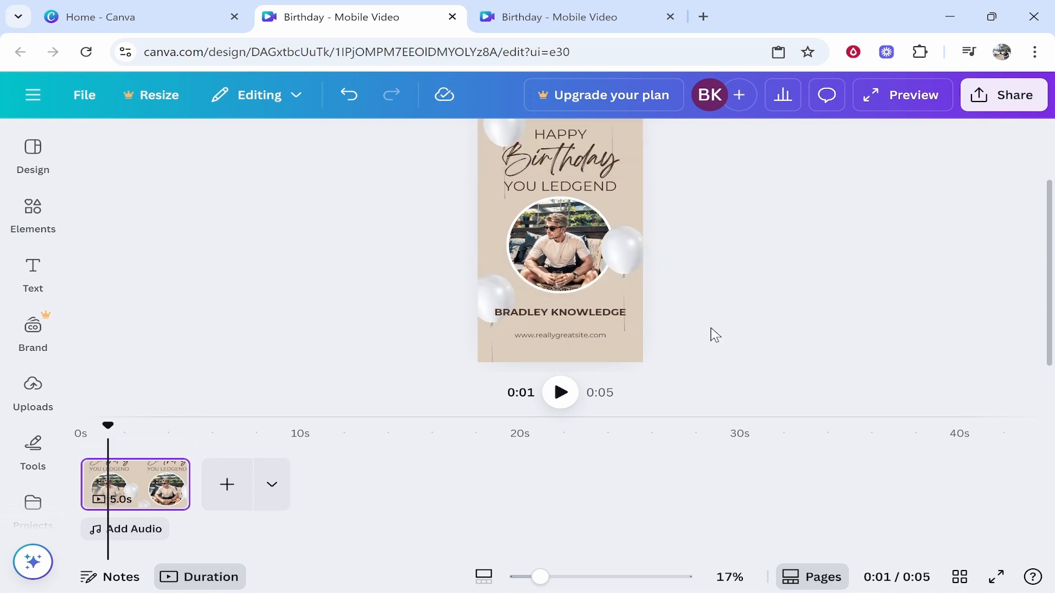
left_click(573, 336)
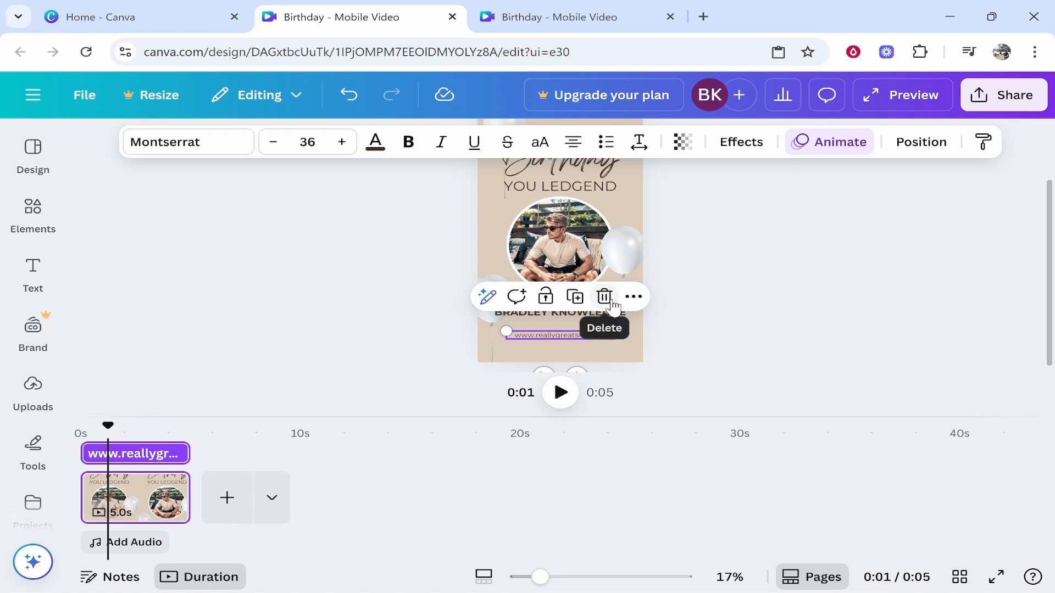
left_click(604, 297)
scroll(582, 357, "up", 2)
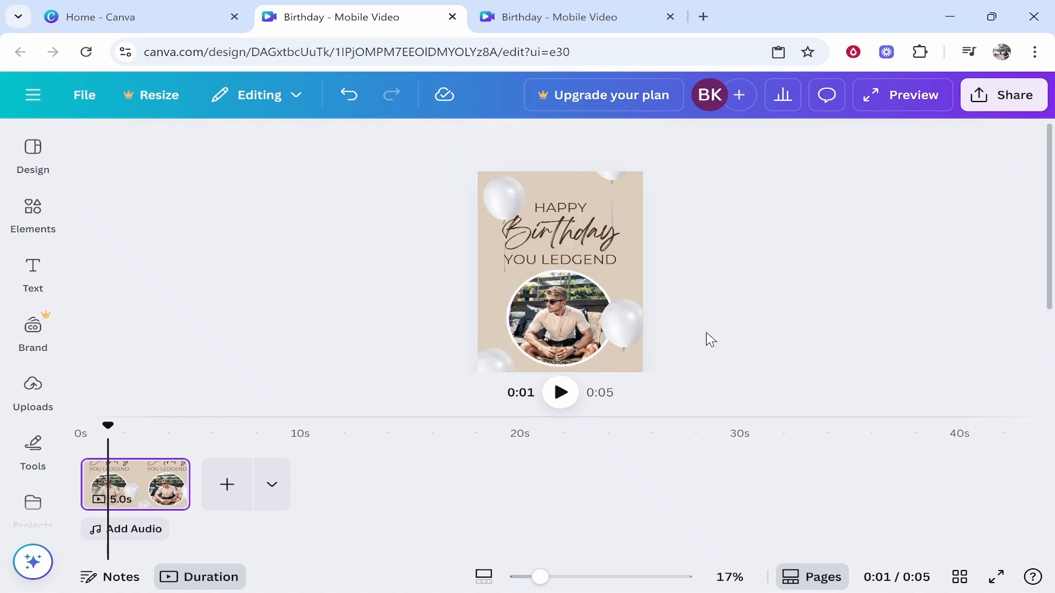
scroll(695, 334, "down", 2)
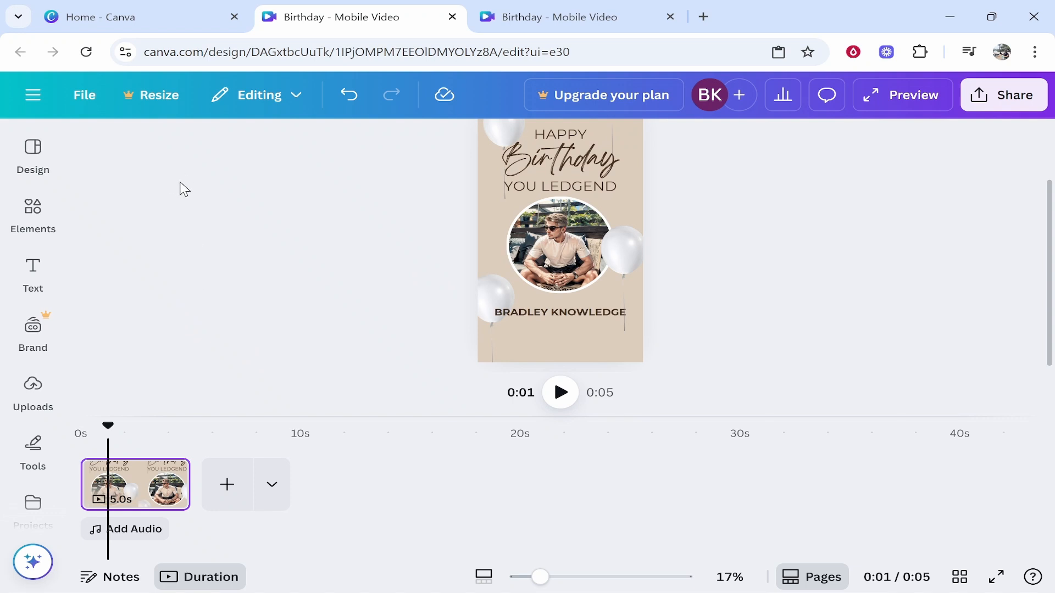
Search Elements audio for 'hapy b' and add Happy Birthday (Lofi Version) to the timeline.
left_click(33, 154)
left_click(28, 208)
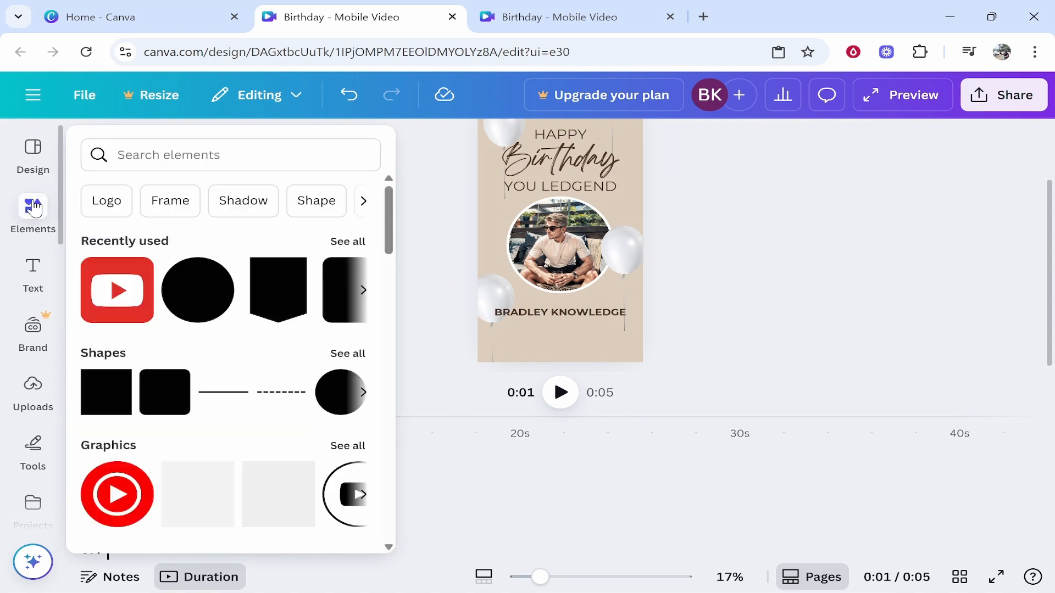
left_click(160, 150)
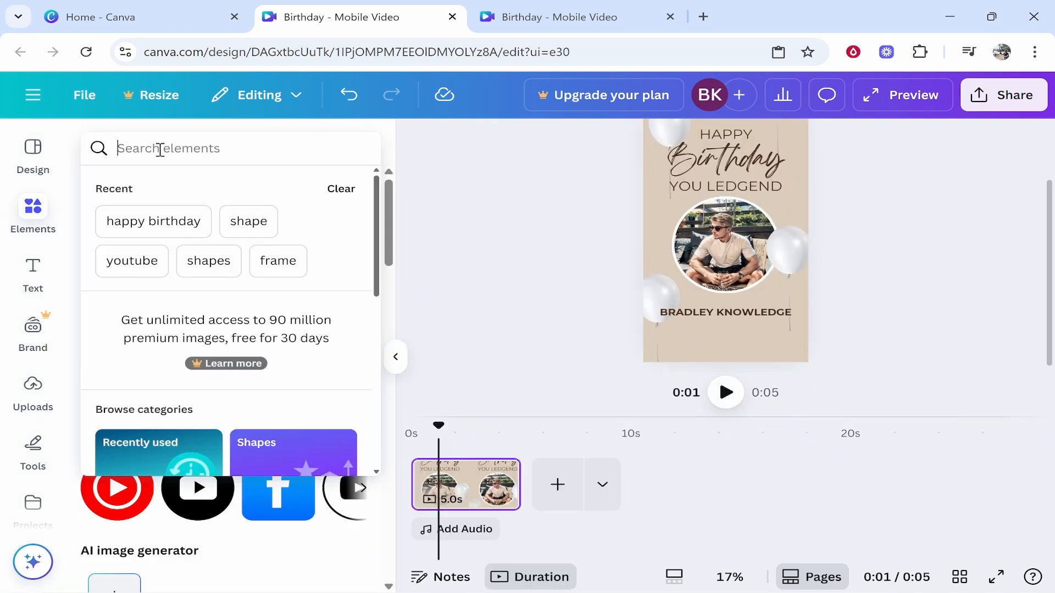
type("hapy b")
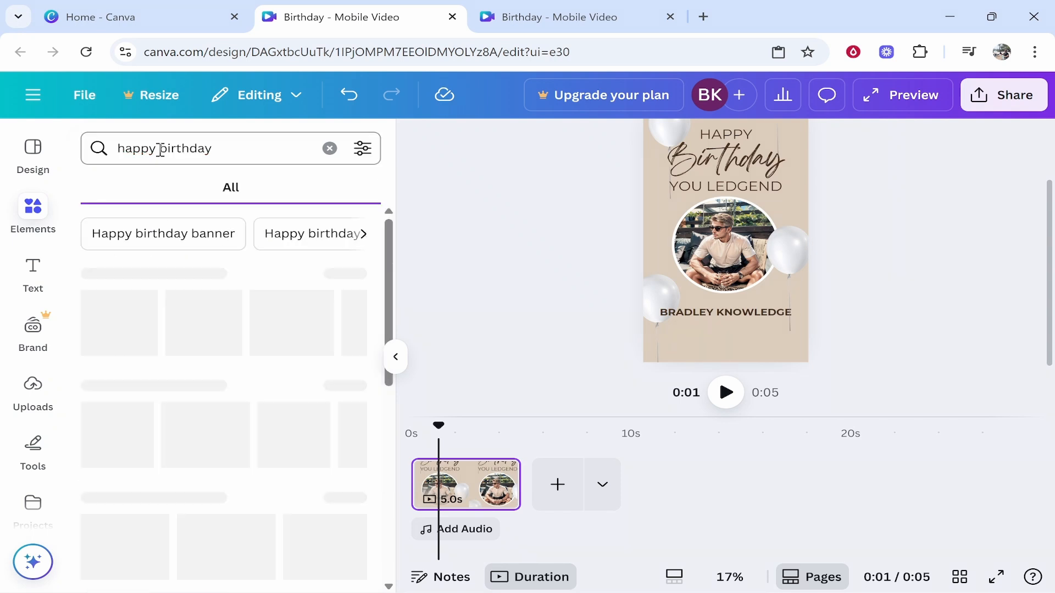
left_click(137, 188)
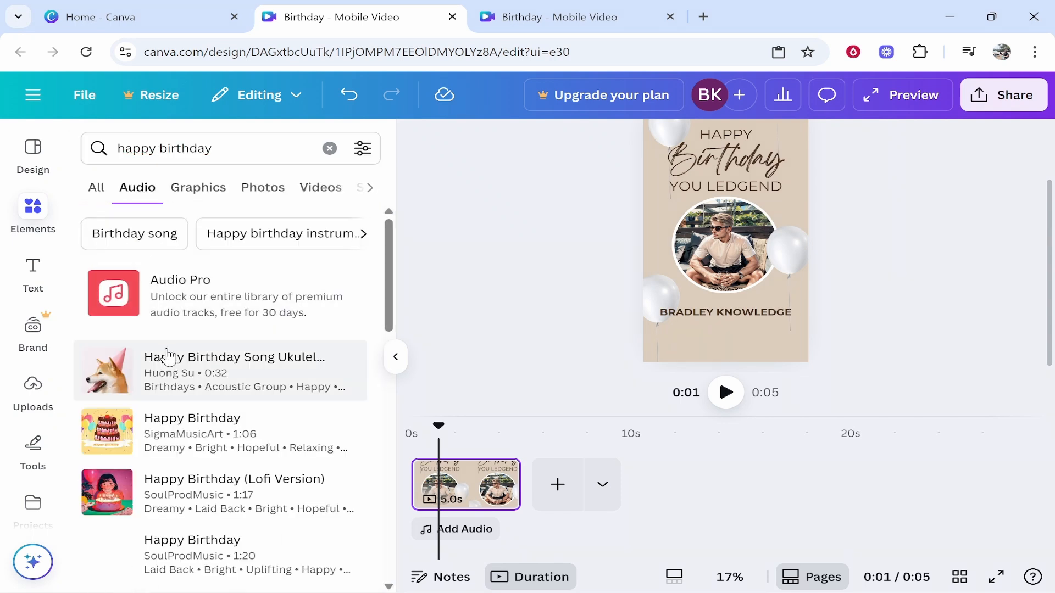
scroll(228, 373, "down", 3)
scroll(228, 373, "down", 4)
scroll(245, 467, "up", 2)
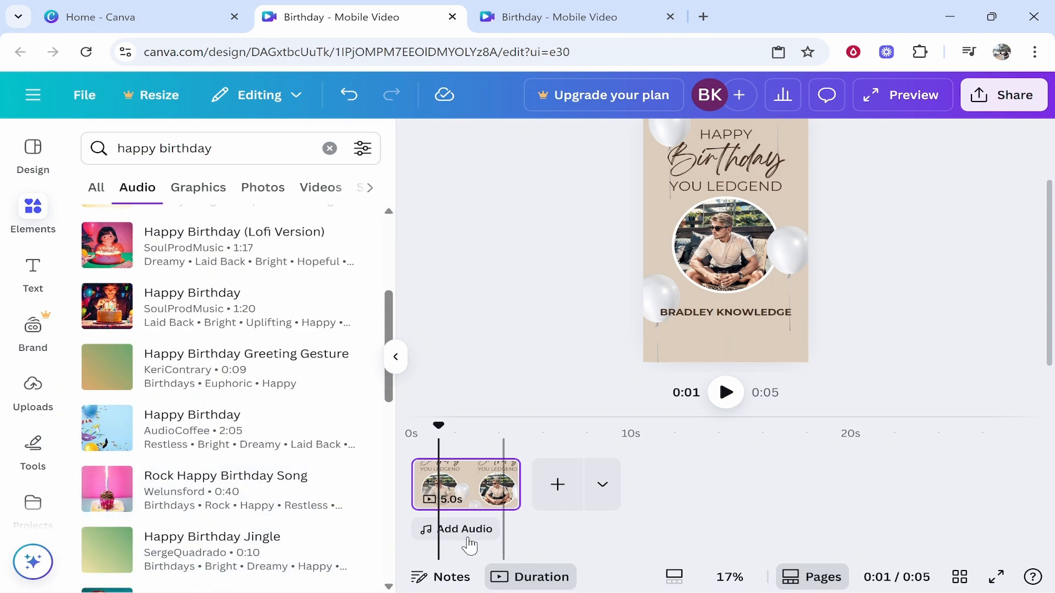
scroll(159, 308, "up", 2)
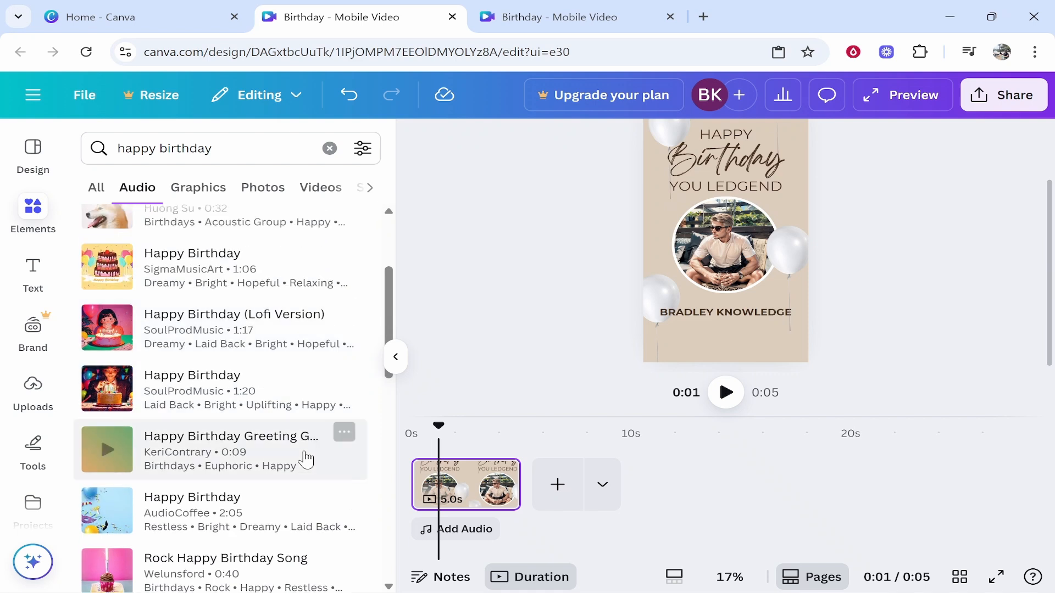
left_click_drag(208, 343, 438, 521)
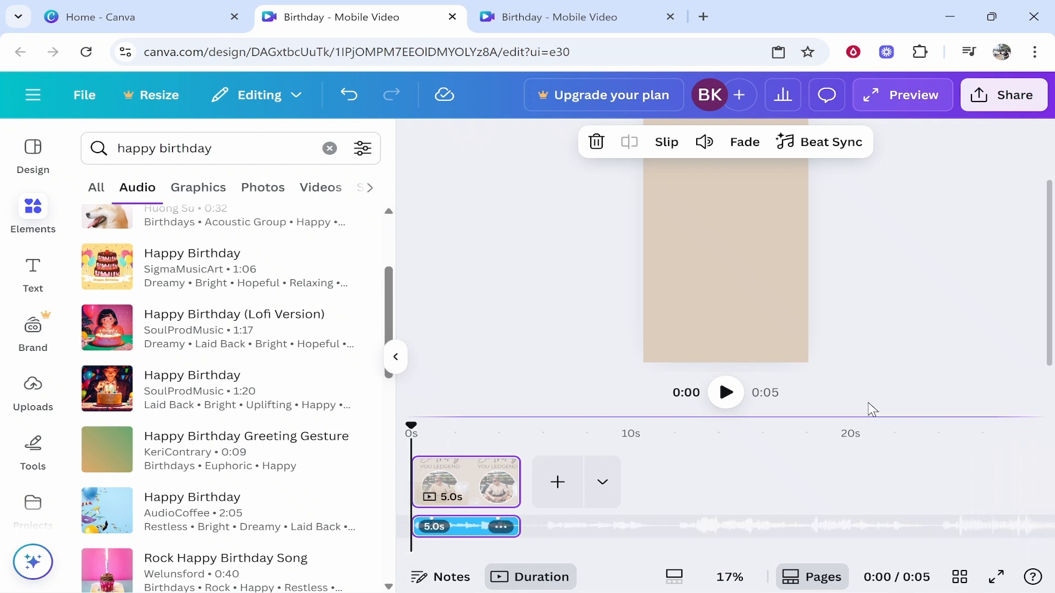
left_click(329, 148)
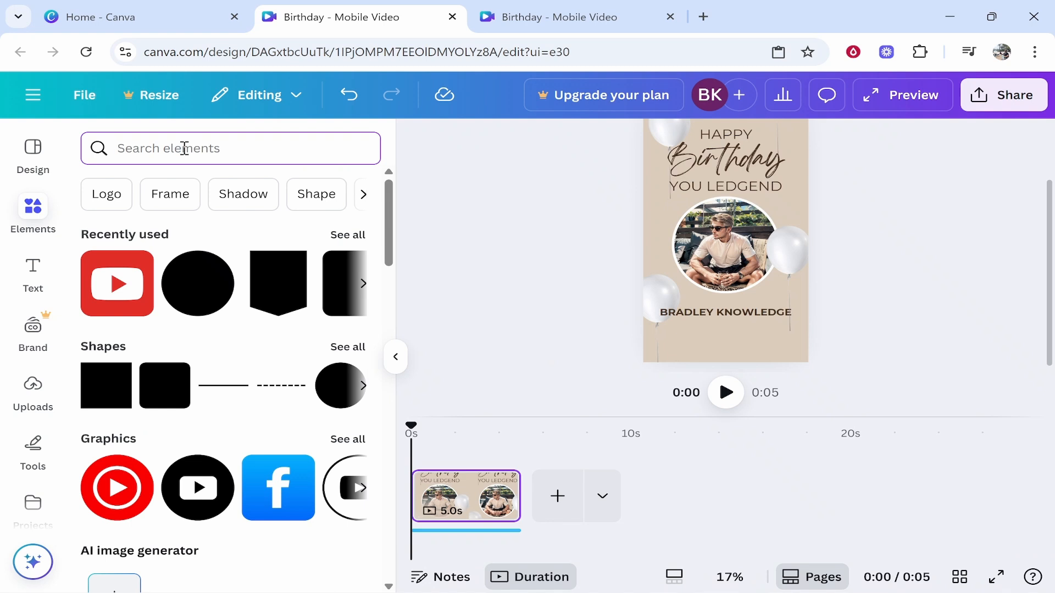
Search graphics for 'derby county', then show Uploads and scrub the preview to about 4 seconds.
type("derby county")
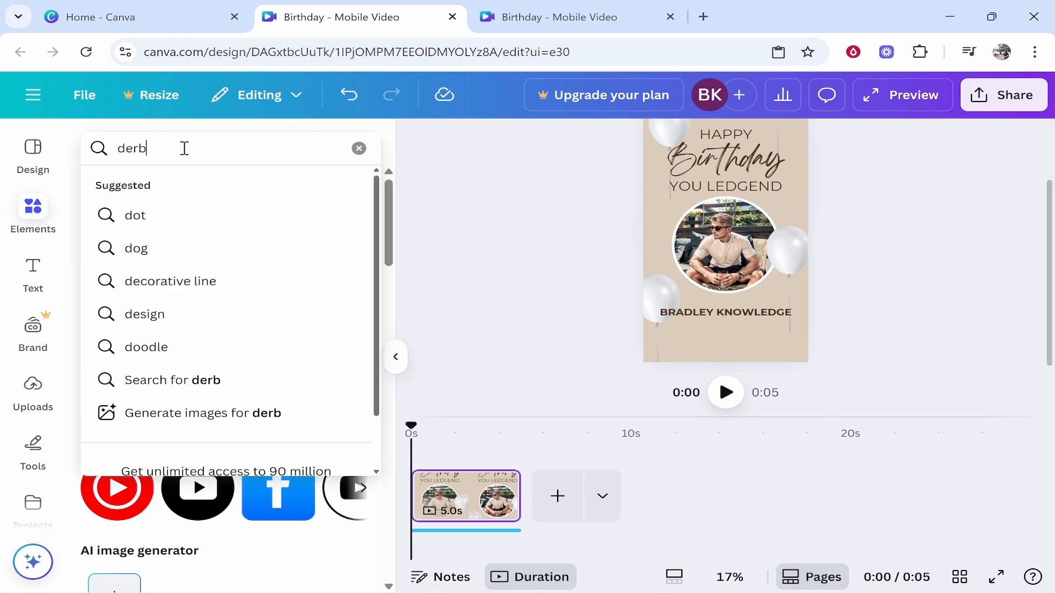
key("Return")
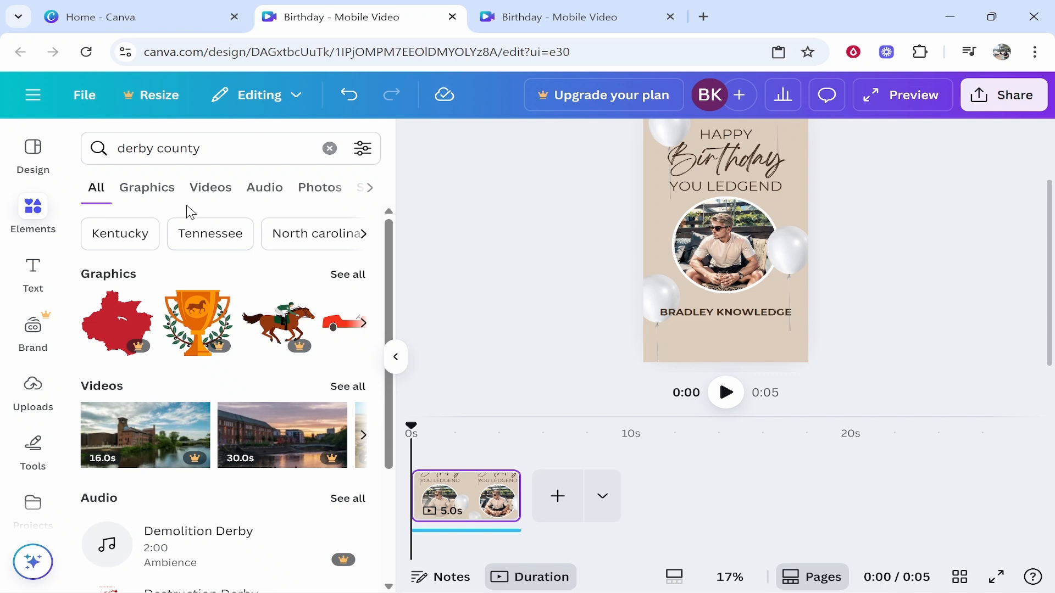
left_click(147, 187)
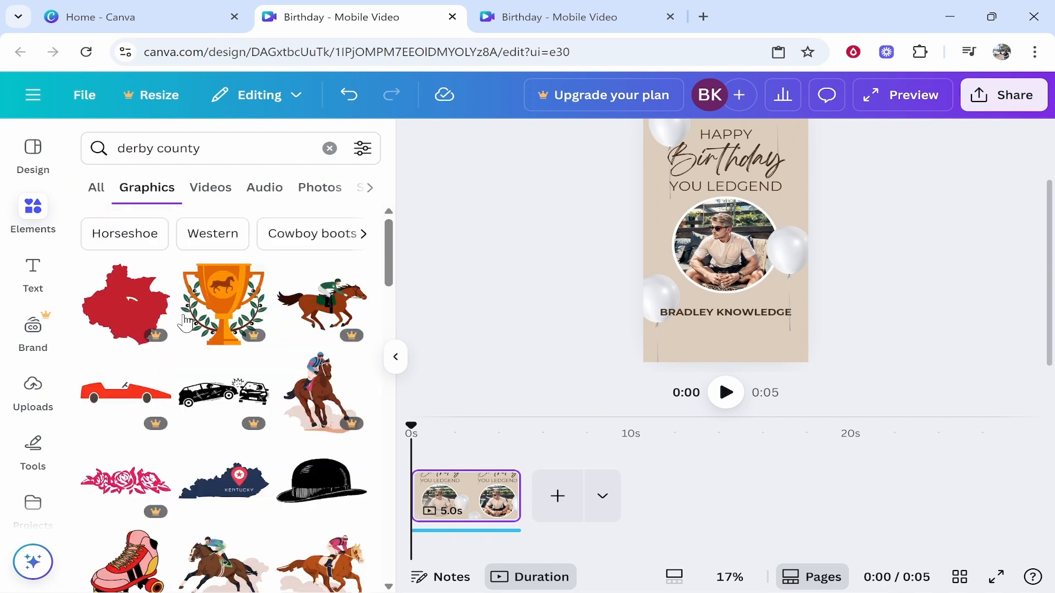
left_click(11, 383)
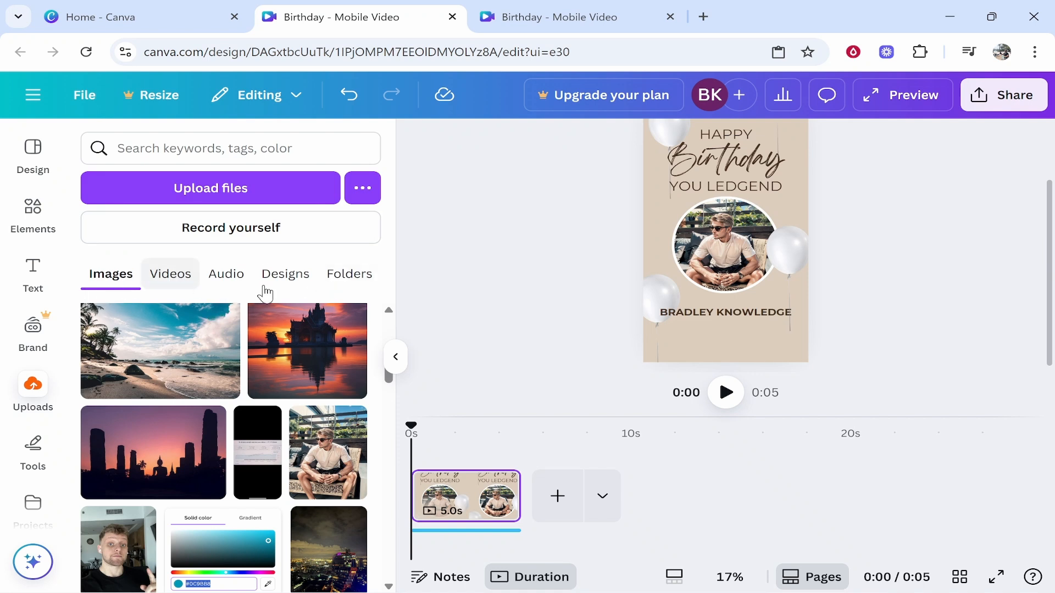
scroll(736, 345, "up", 2)
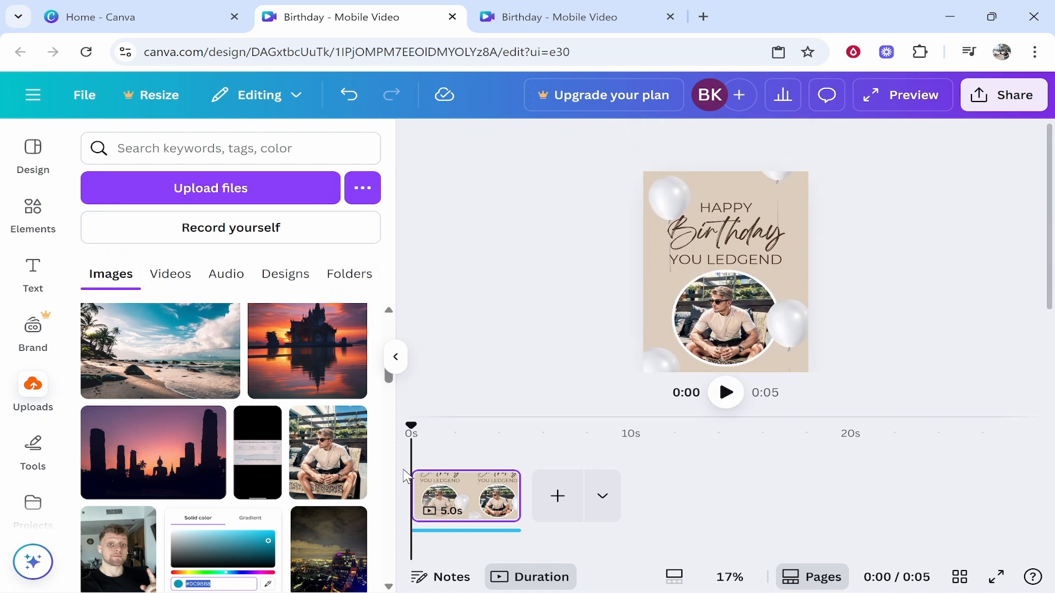
mouse_move(407, 429)
left_mouse_down()
mouse_move(499, 425)
mouse_move(411, 427)
mouse_move(422, 427)
left_mouse_up()
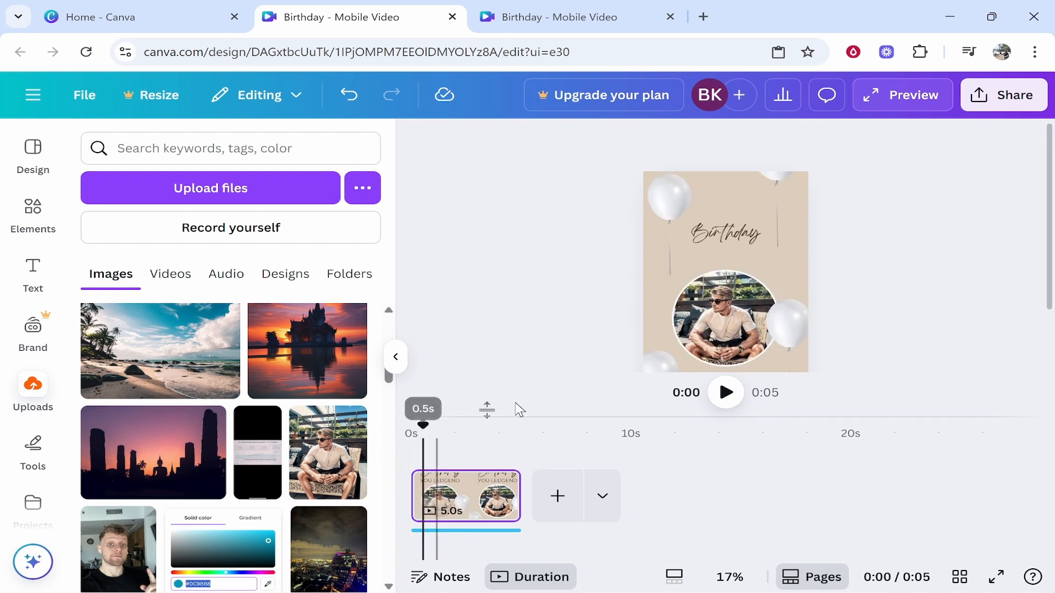
Export the birthday design as an MP4 Video at 1080p (HD) quality.
left_click(1029, 98)
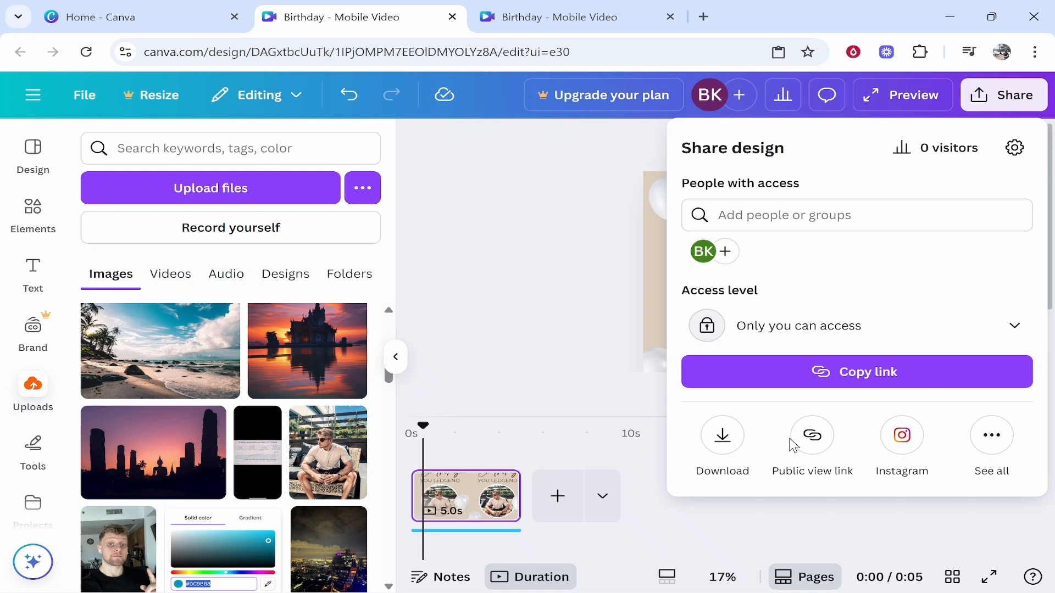
left_click(737, 447)
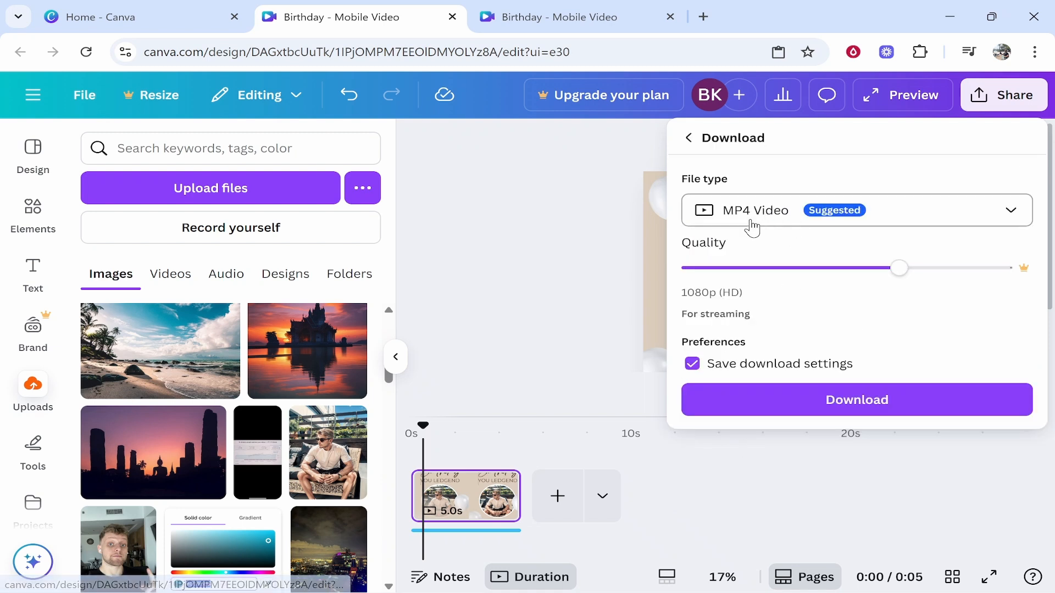
left_click(846, 400)
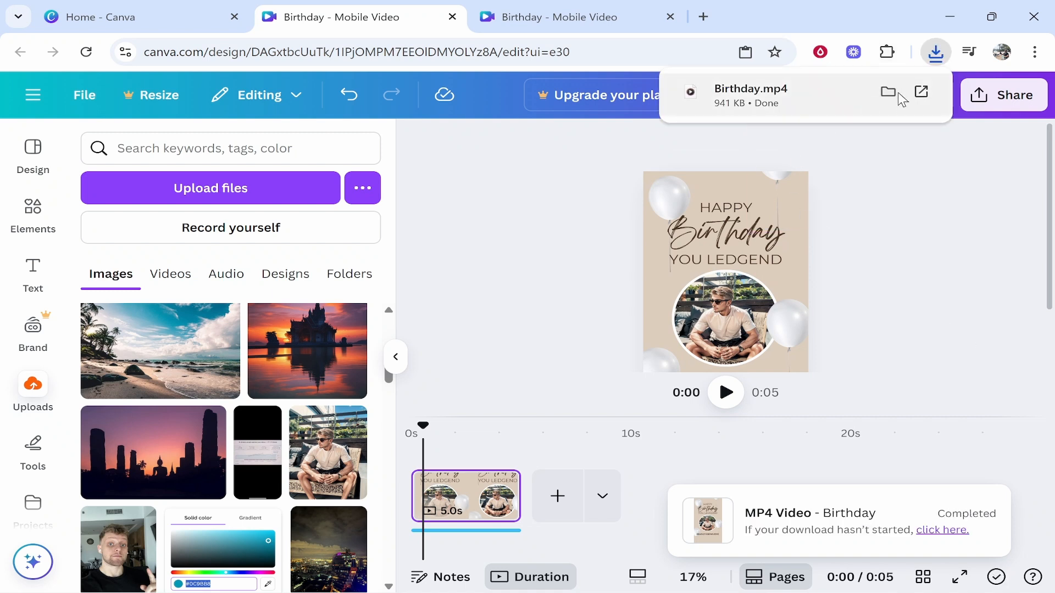
Play the downloaded Birthday.mp4 in Windows Media Player with the volume at zero.
left_click(892, 93)
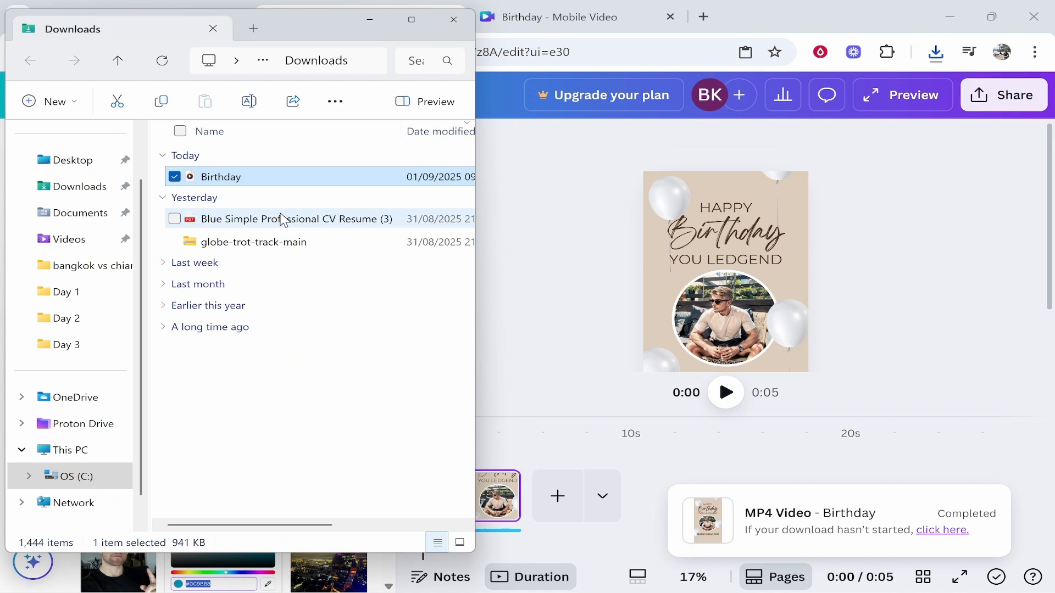
double_click(231, 177)
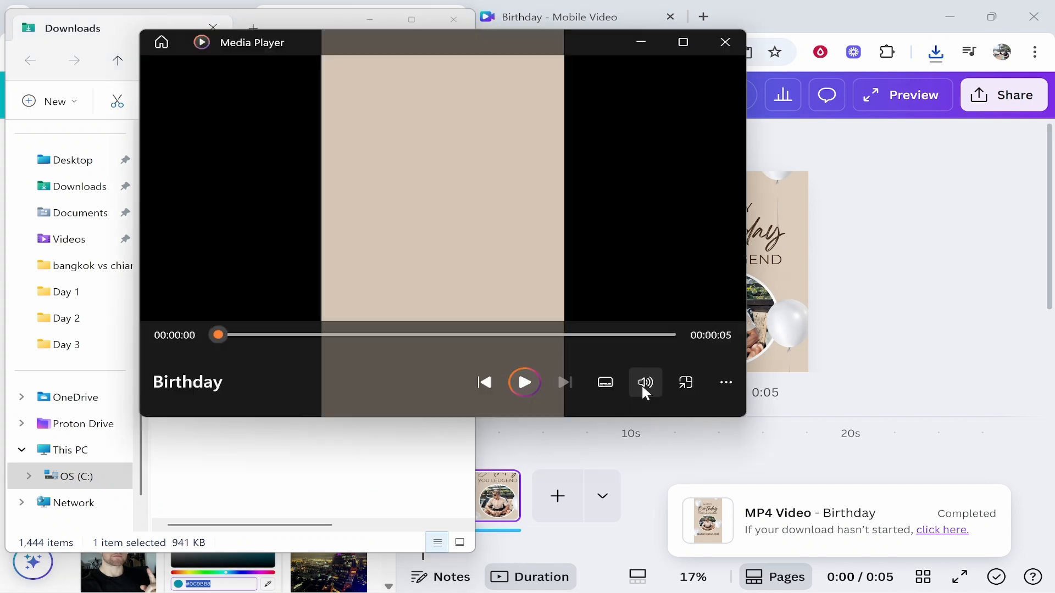
left_click(644, 385)
left_click_drag(659, 337, 432, 215)
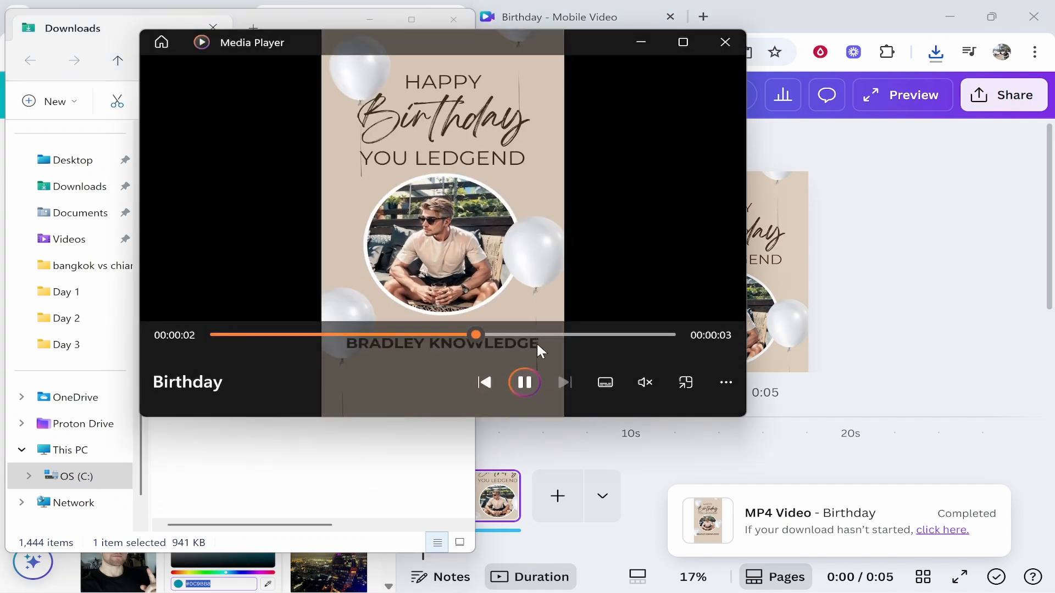